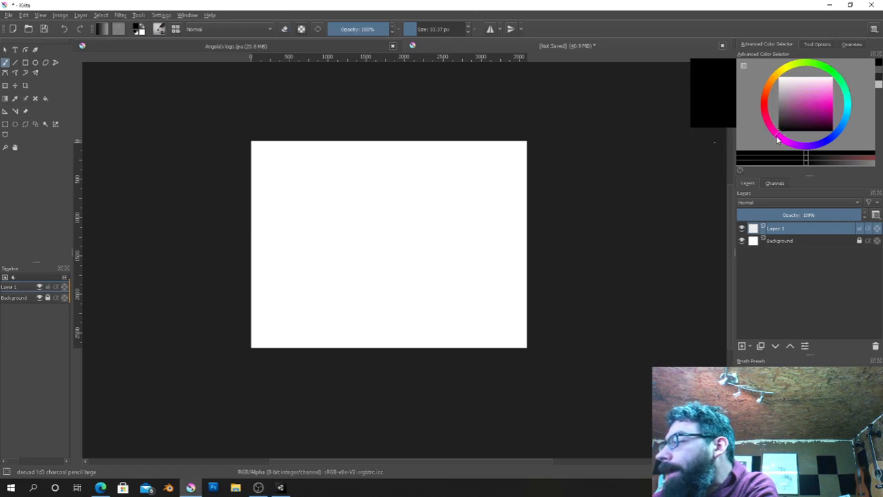
Choose a saturated magenta paint colour and rename Layer 1 to X
{"action": "left_click", "coordinate": [833, 107]}
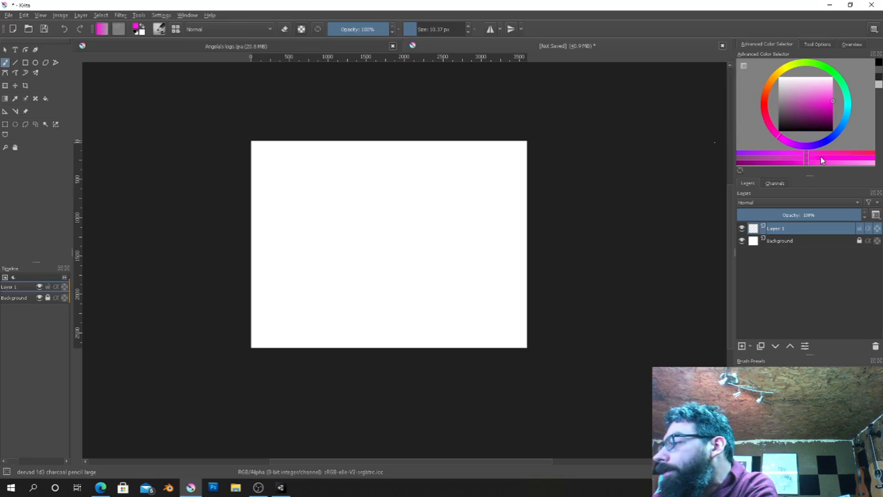
{"action": "mouse_move", "coordinate": [810, 157]}
{"action": "left_mouse_down"}
{"action": "mouse_move", "coordinate": [841, 161]}
{"action": "mouse_move", "coordinate": [776, 156]}
{"action": "left_mouse_up"}
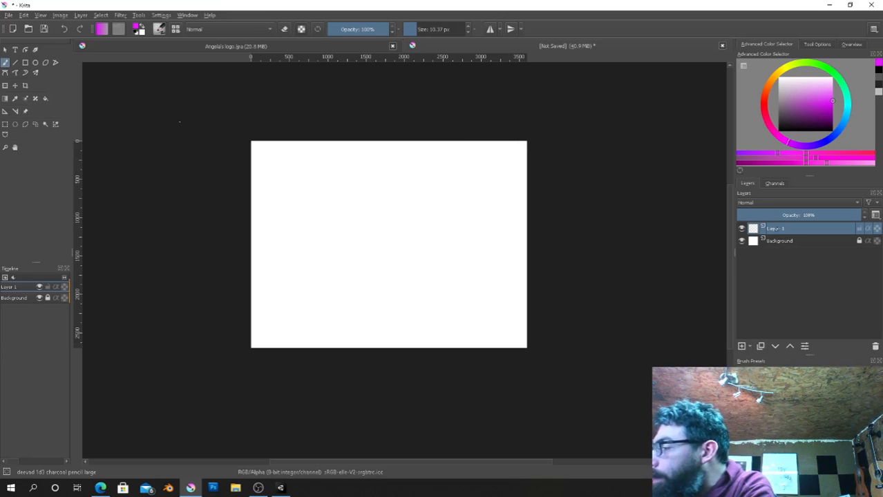
{"action": "key", "text": "F2"}
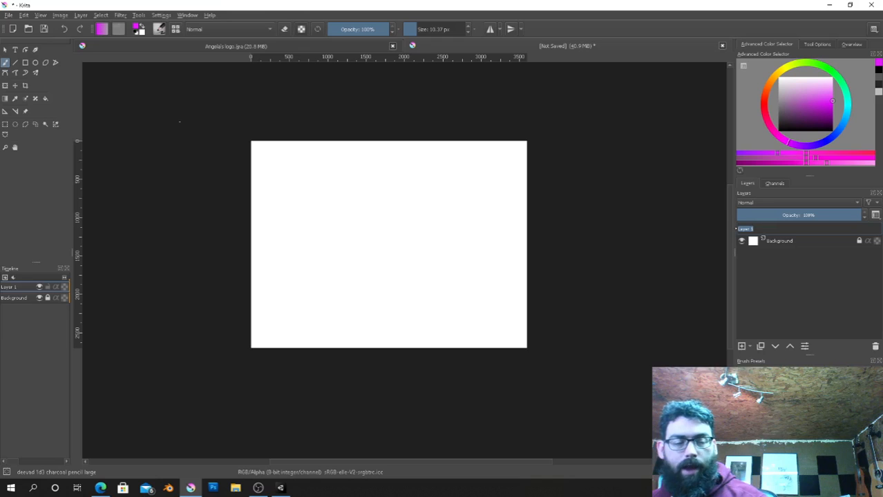
{"action": "type", "text": "x"}
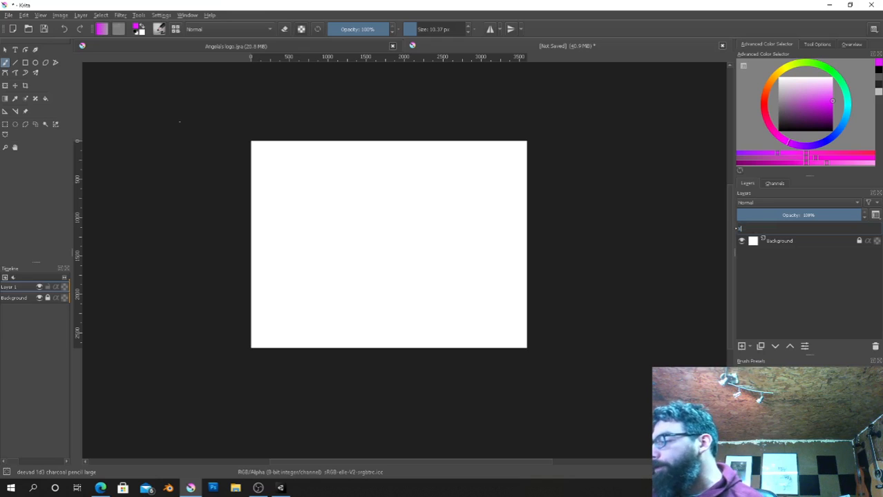
{"action": "key", "text": "Return"}
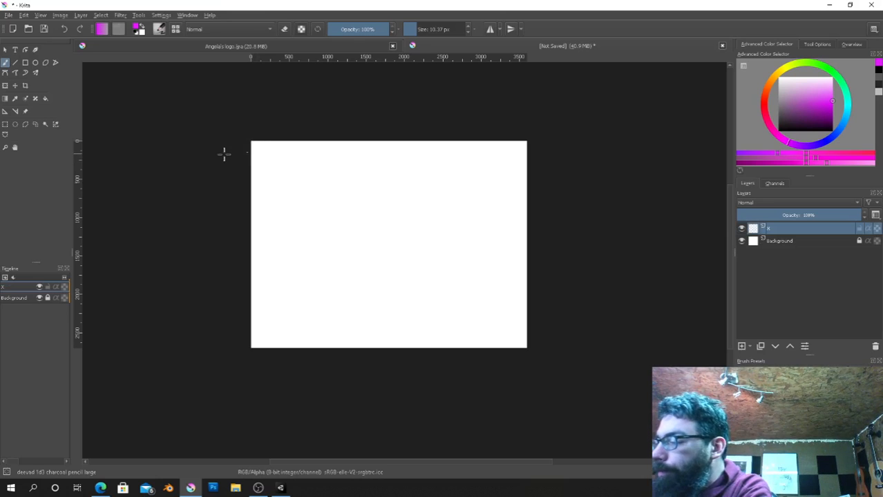
Draw four evenly spaced, straight horizontal magenta lines across the upper part of the canvas with the Line tool at 12.67 px brush size
{"action": "left_click_drag", "start_coordinate": [223, 152], "coordinate": [529, 154]}
{"action": "key", "text": "ctrl+z"}
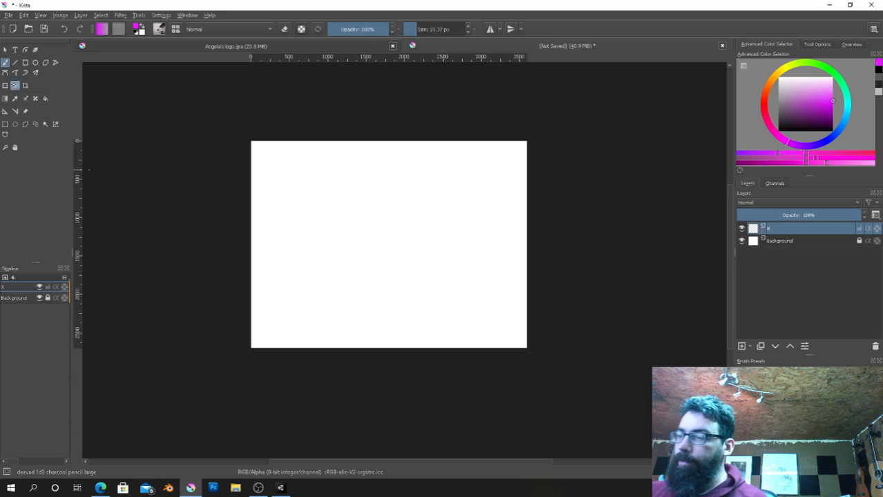
{"action": "left_click", "coordinate": [15, 62]}
{"action": "left_click", "coordinate": [421, 29]}
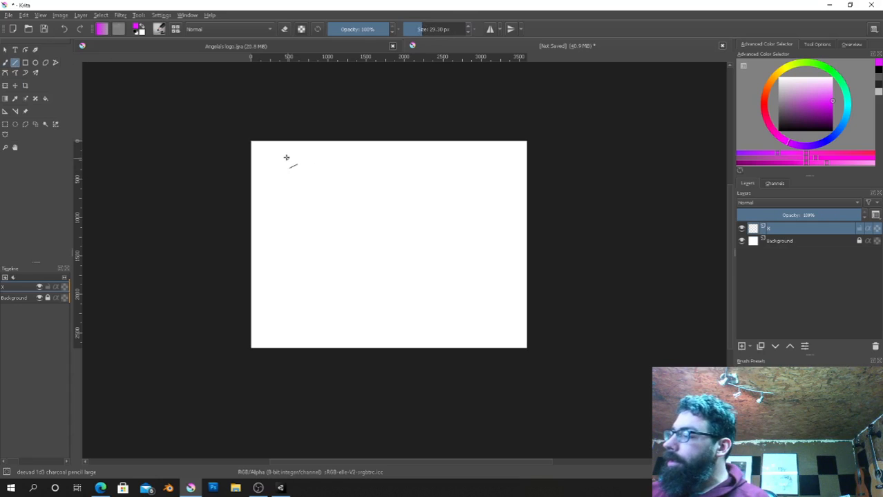
{"action": "left_click", "coordinate": [417, 29]}
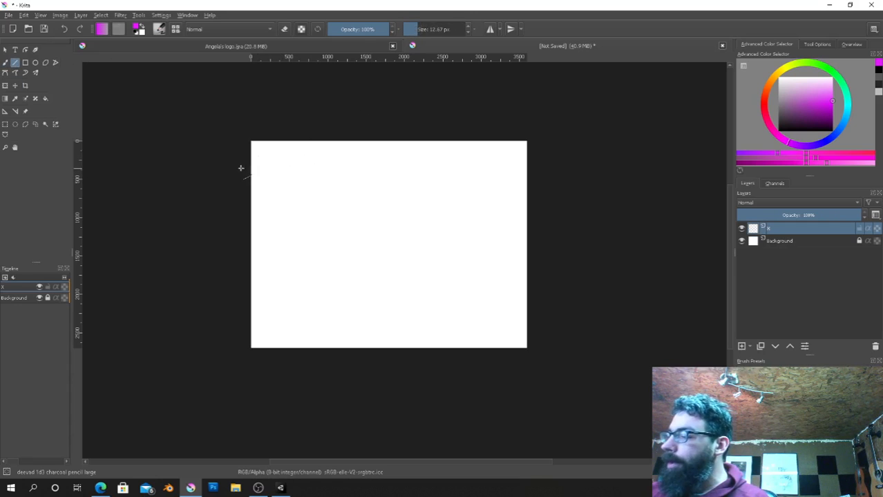
{"action": "left_click_drag", "start_coordinate": [246, 154], "coordinate": [563, 172]}
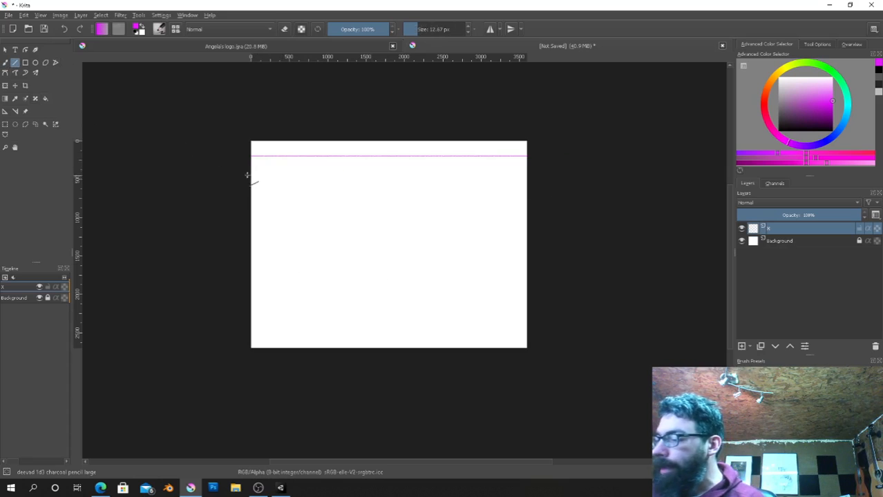
{"action": "left_click_drag", "start_coordinate": [247, 172], "coordinate": [558, 173]}
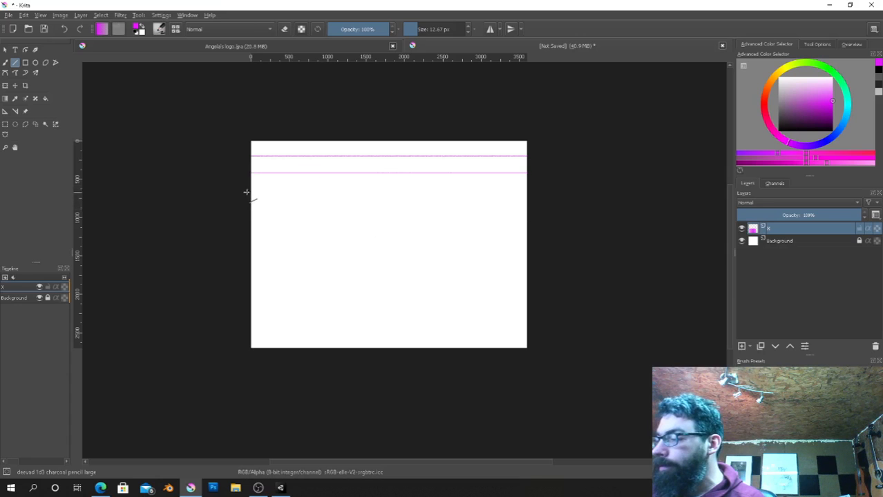
{"action": "left_click_drag", "start_coordinate": [249, 192], "coordinate": [534, 192]}
{"action": "left_click_drag", "start_coordinate": [244, 210], "coordinate": [552, 210]}
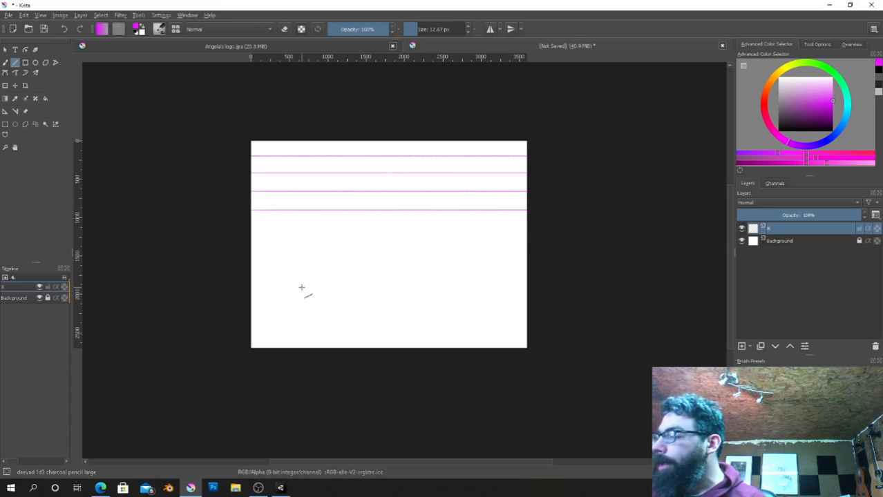
Duplicate layer X, place the copy's four lines directly below the originals at matching spacing, and merge it down into X
{"action": "left_click", "coordinate": [760, 347]}
{"action": "left_click", "coordinate": [14, 85]}
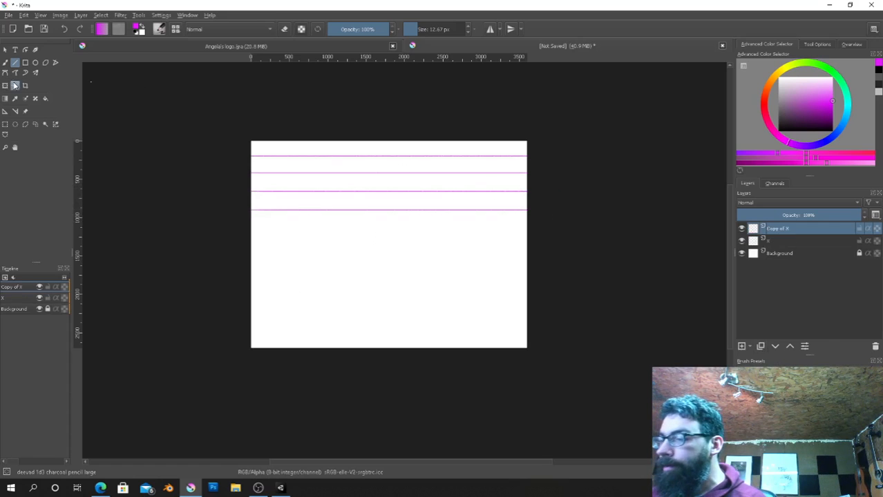
{"action": "left_click_drag", "start_coordinate": [325, 174], "coordinate": [309, 249]}
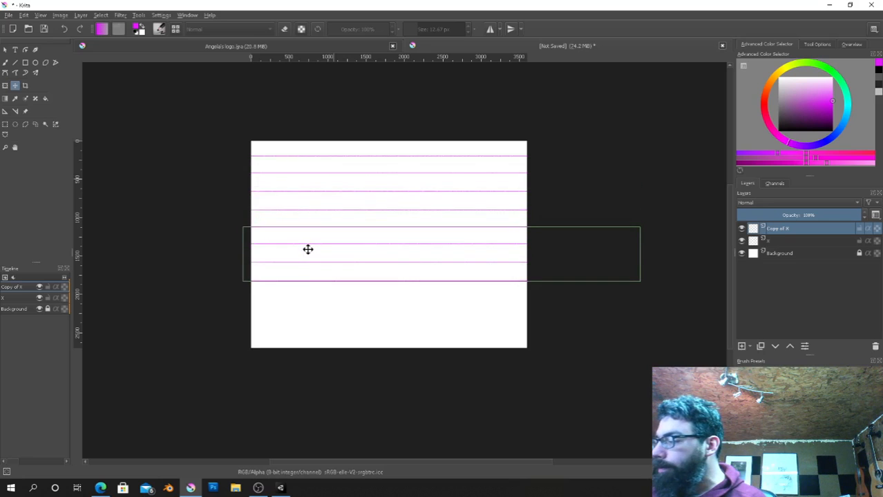
{"action": "left_click", "coordinate": [787, 241]}
{"action": "left_click", "coordinate": [787, 229]}
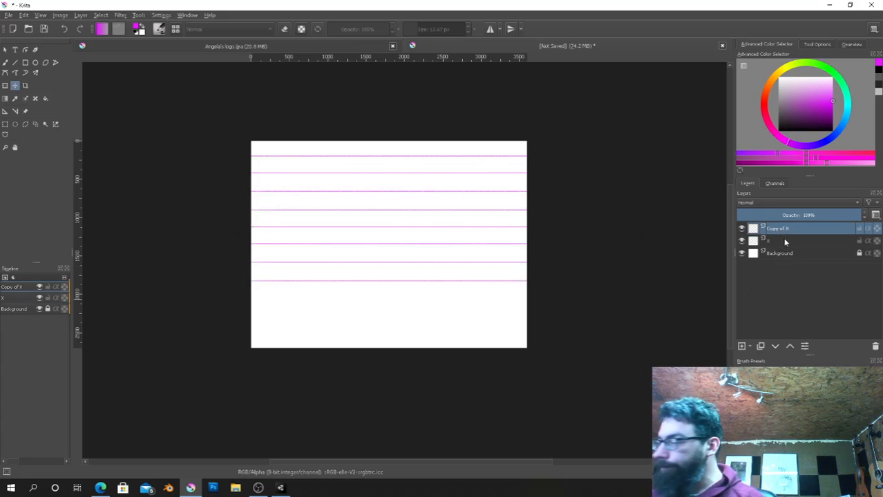
{"action": "key", "text": "ctrl+e"}
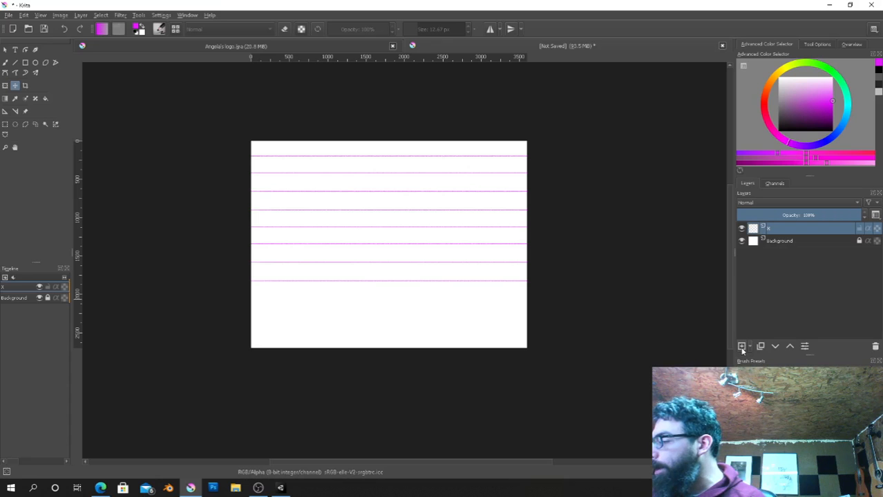
Fill the lower canvas with a second duplicate of the lines merged into X, and shift the whole set slightly upward
{"action": "key", "text": "ctrl+j"}
{"action": "left_click_drag", "start_coordinate": [428, 222], "coordinate": [389, 353]}
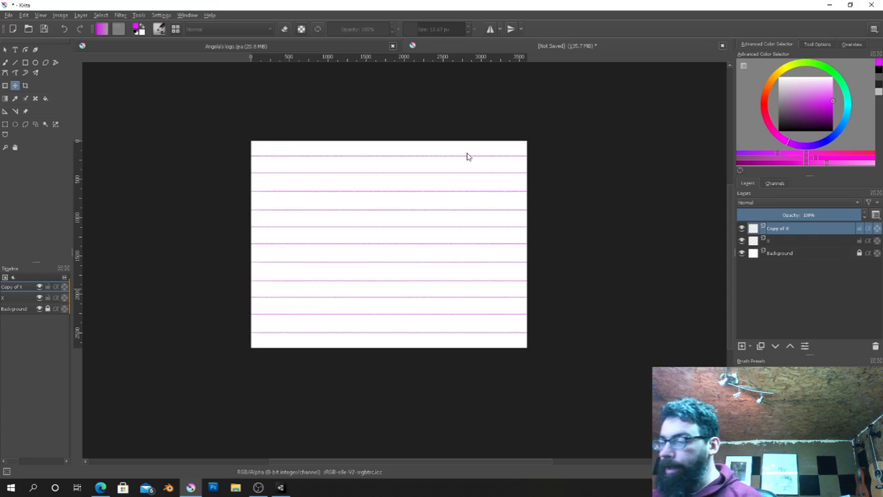
{"action": "key", "text": "ctrl+e"}
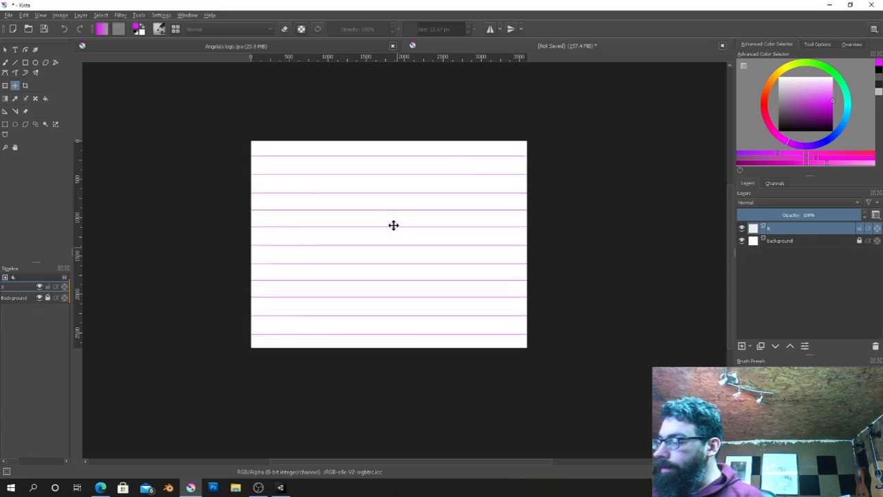
{"action": "left_click_drag", "start_coordinate": [393, 226], "coordinate": [394, 207]}
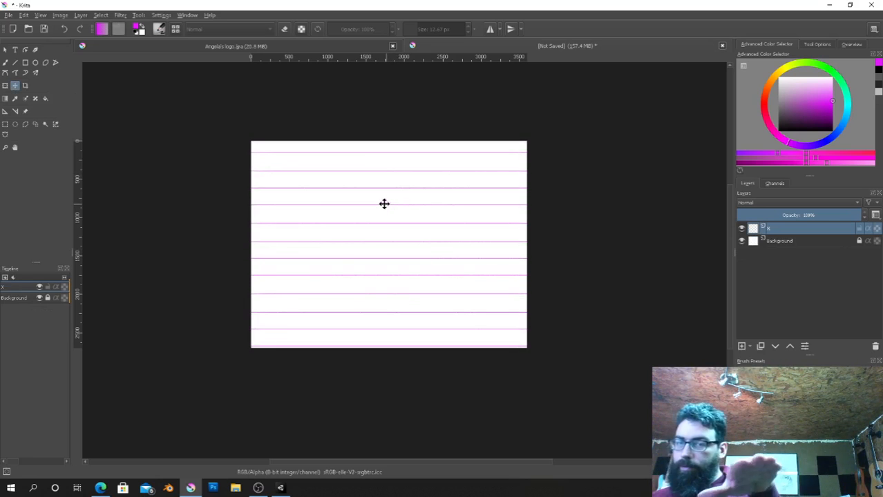
Duplicate layer X, rotate the copy a quarter turn into vertical lines, and shift it left to span the full canvas width
{"action": "left_click", "coordinate": [761, 346]}
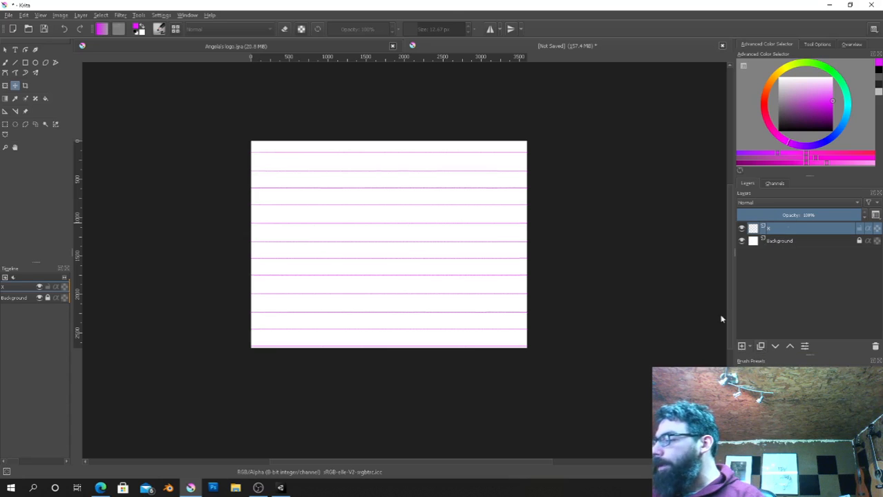
{"action": "left_click", "coordinate": [60, 15]}
{"action": "mouse_move", "coordinate": [81, 15]}
{"action": "mouse_move", "coordinate": [138, 111]}
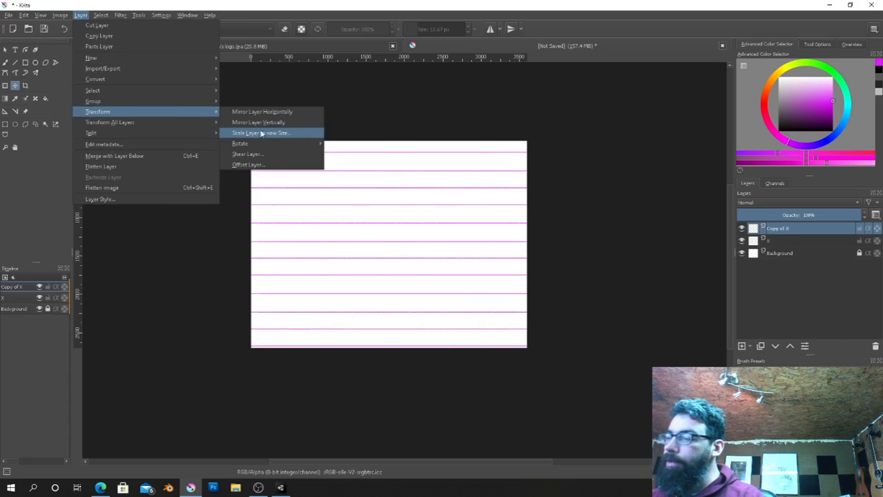
{"action": "mouse_move", "coordinate": [296, 145]}
{"action": "left_click", "coordinate": [349, 153]}
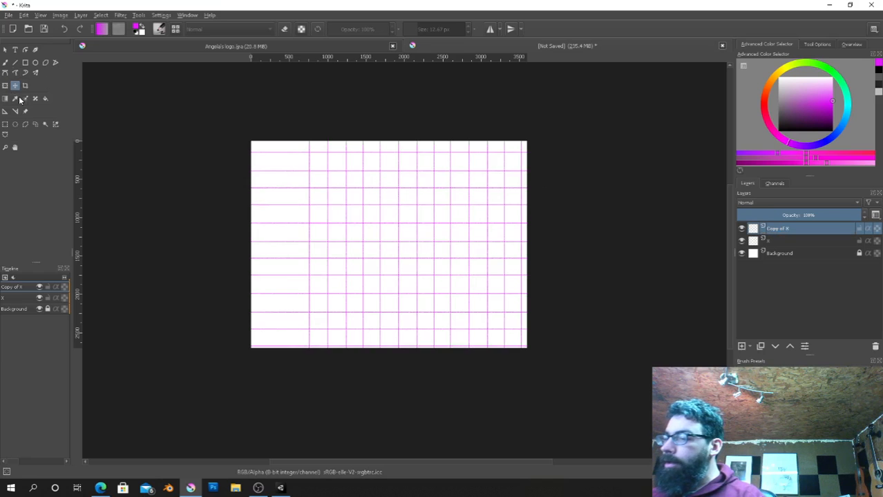
{"action": "left_click_drag", "start_coordinate": [359, 238], "coordinate": [302, 234]}
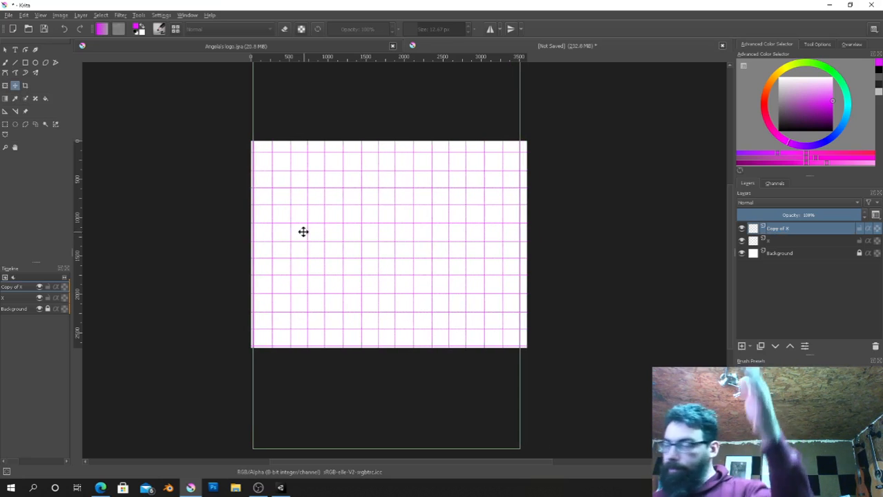
Rename the vertical-line layer to Y and move it below layer X
{"action": "double_click", "coordinate": [783, 234]}
{"action": "type", "text": "Y"}
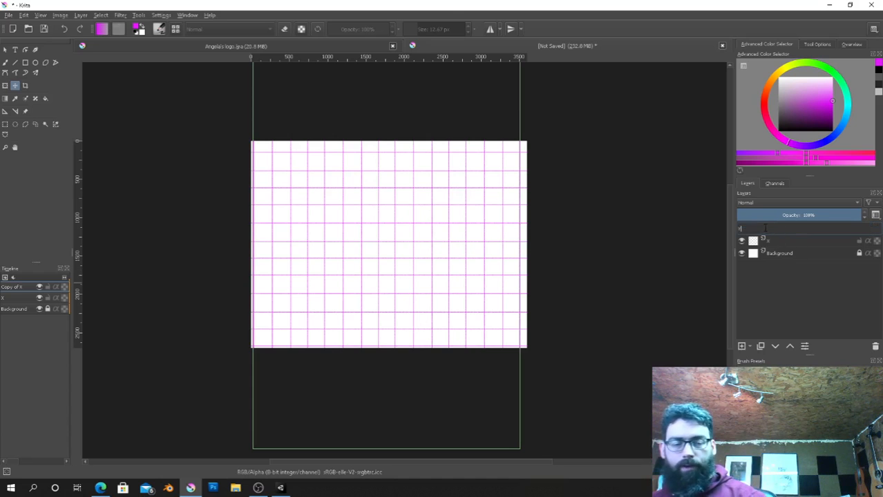
{"action": "key", "text": "Return"}
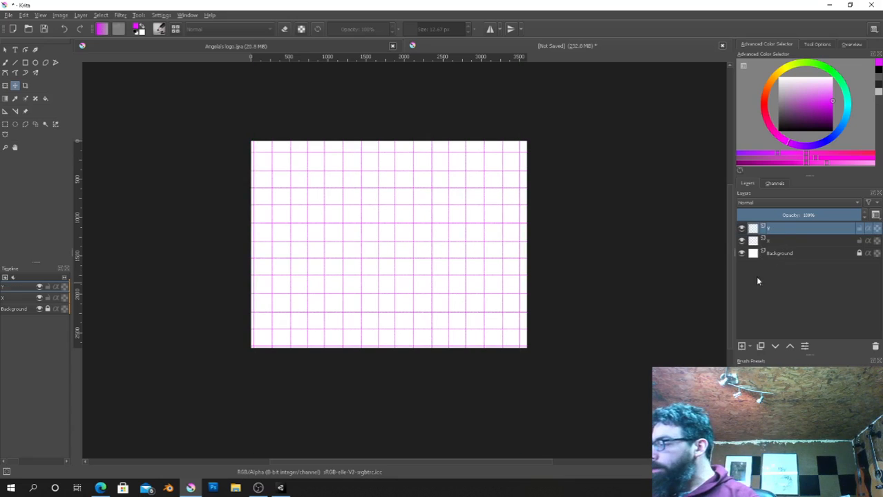
{"action": "left_click", "coordinate": [775, 346]}
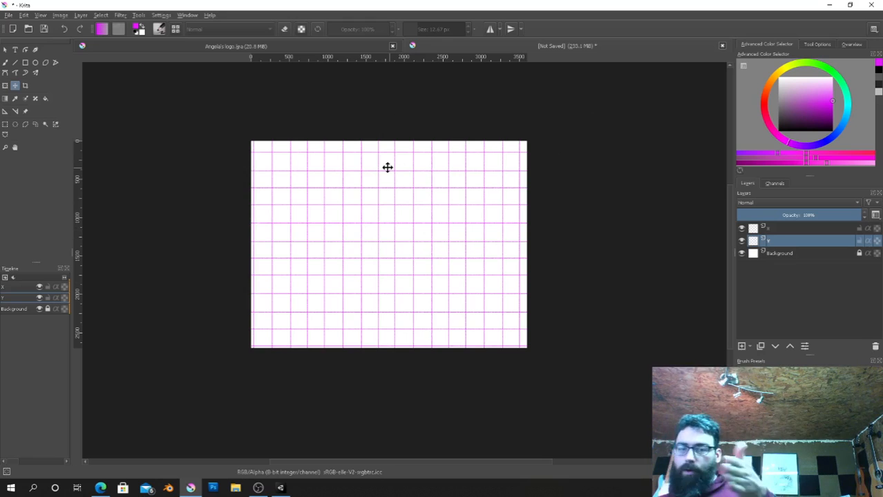
Set up the Line tool with a fully saturated red paint colour
{"action": "left_click", "coordinate": [15, 62]}
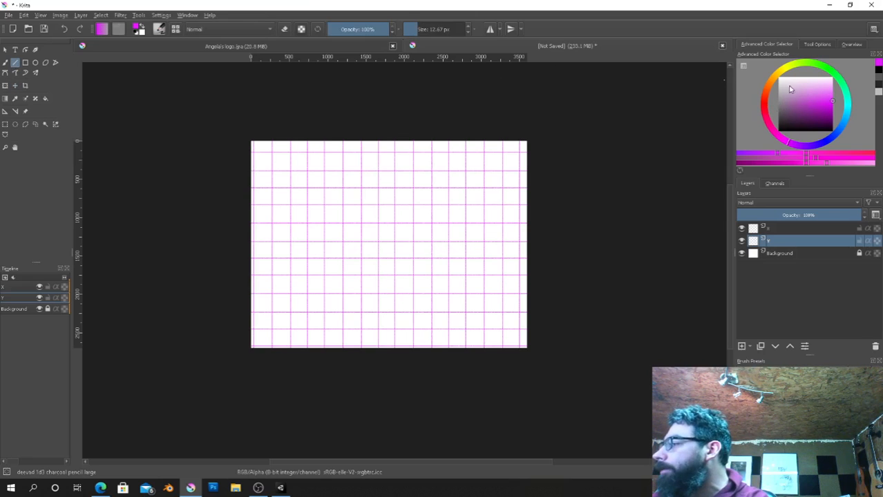
{"action": "left_click", "coordinate": [765, 107]}
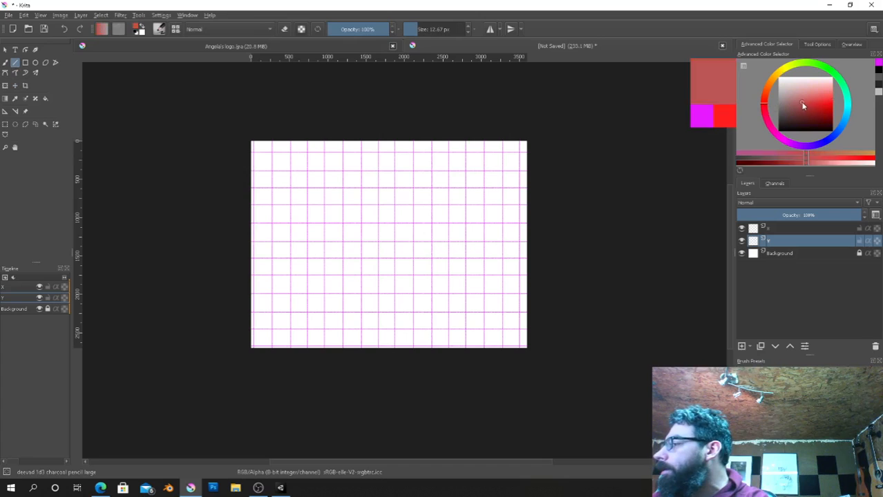
{"action": "left_click", "coordinate": [833, 105]}
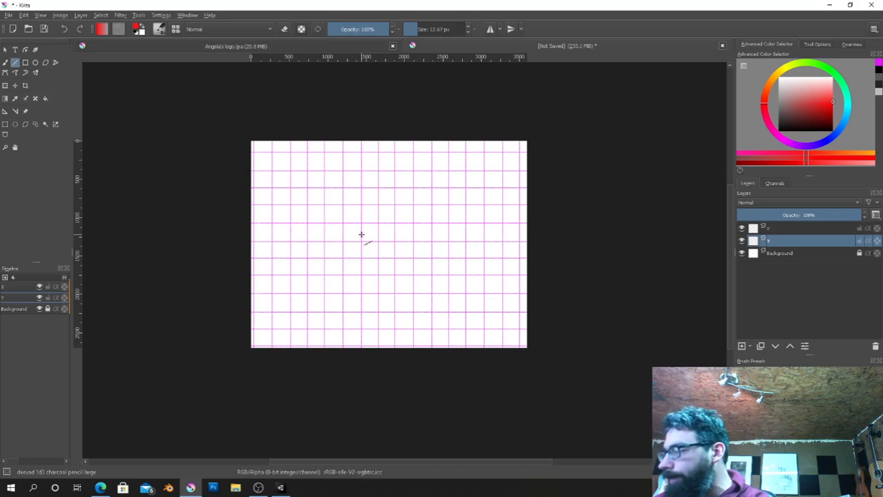
Add a new paint layer between Y and Background and name it Z
{"action": "left_click", "coordinate": [742, 346]}
{"action": "left_click_drag", "start_coordinate": [787, 256], "coordinate": [783, 259]}
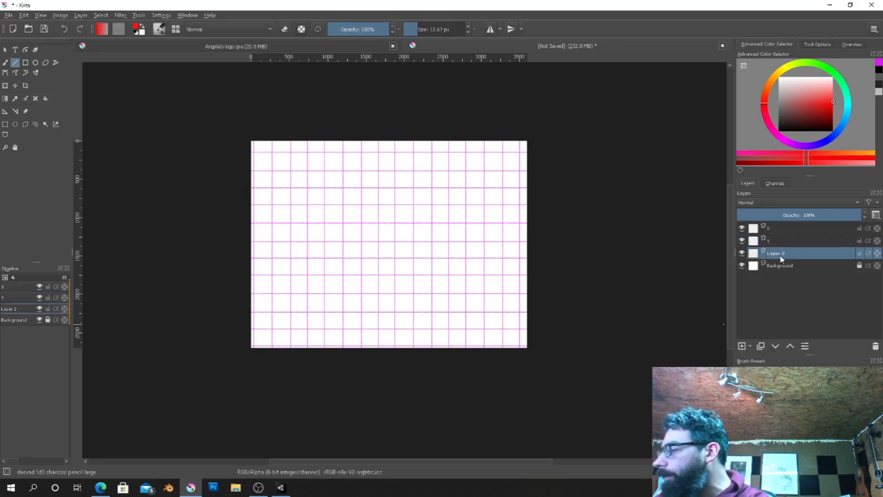
{"action": "double_click", "coordinate": [779, 255]}
{"action": "type", "text": "Z"}
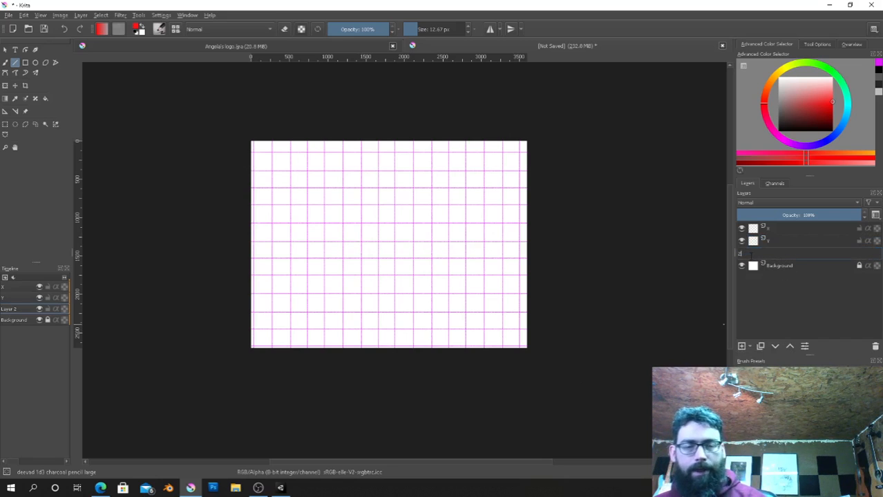
{"action": "key", "text": "Return"}
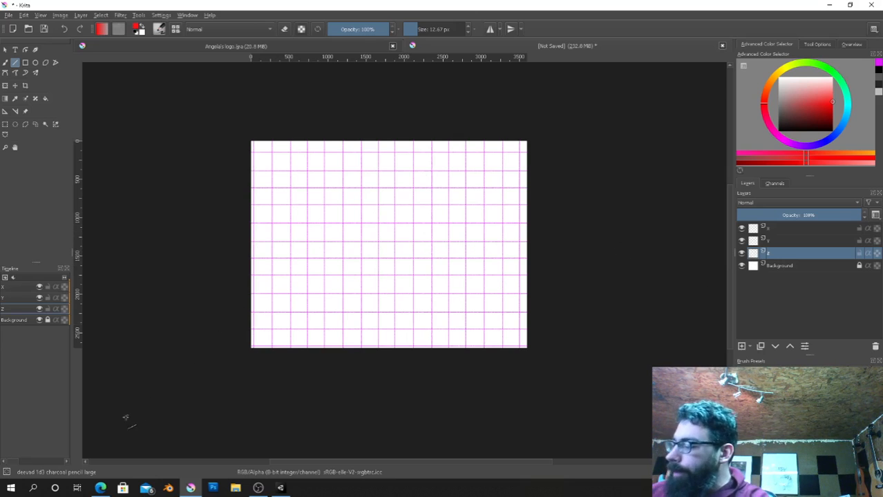
Draw eight straight red lines on layer Z at varied angles, all crossing at one vanishing point slightly left of the canvas centre
{"action": "mouse_move", "coordinate": [107, 435]}
{"action": "left_mouse_down"}
{"action": "mouse_move", "coordinate": [621, 130]}
{"action": "mouse_move", "coordinate": [642, 80]}
{"action": "mouse_move", "coordinate": [106, 434]}
{"action": "left_mouse_up"}
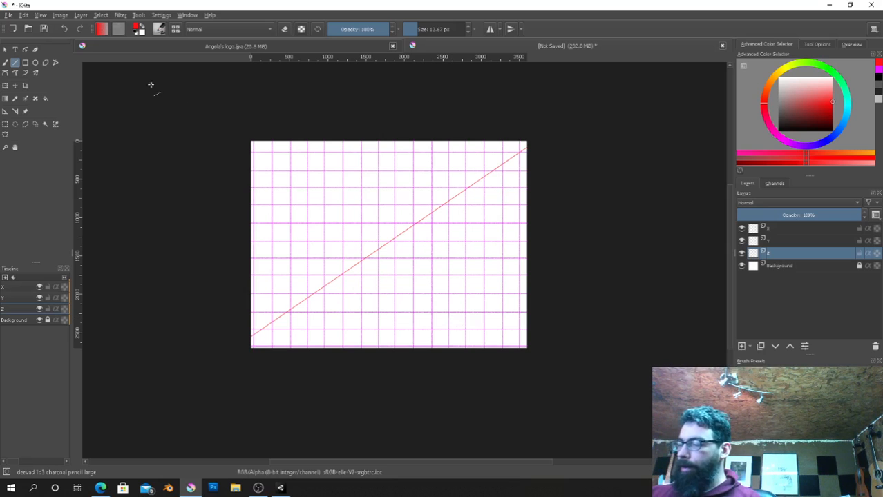
{"action": "mouse_move", "coordinate": [149, 84]}
{"action": "left_mouse_down"}
{"action": "mouse_move", "coordinate": [465, 296]}
{"action": "mouse_move", "coordinate": [608, 407]}
{"action": "left_mouse_up"}
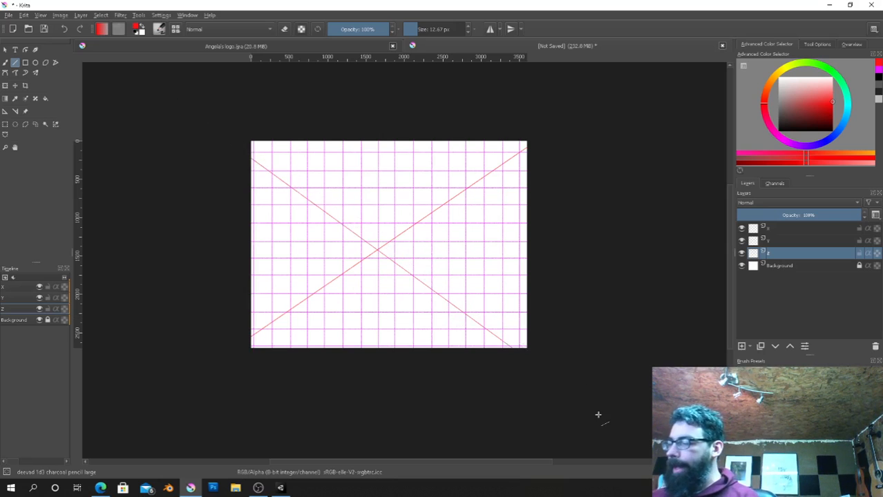
{"action": "mouse_move", "coordinate": [369, 449]}
{"action": "left_mouse_down"}
{"action": "mouse_move", "coordinate": [395, 110]}
{"action": "mouse_move", "coordinate": [381, 98]}
{"action": "left_mouse_up"}
{"action": "left_click_drag", "start_coordinate": [87, 253], "coordinate": [578, 244]}
{"action": "mouse_move", "coordinate": [492, 444]}
{"action": "left_mouse_down"}
{"action": "mouse_move", "coordinate": [312, 118]}
{"action": "mouse_move", "coordinate": [287, 96]}
{"action": "left_mouse_up"}
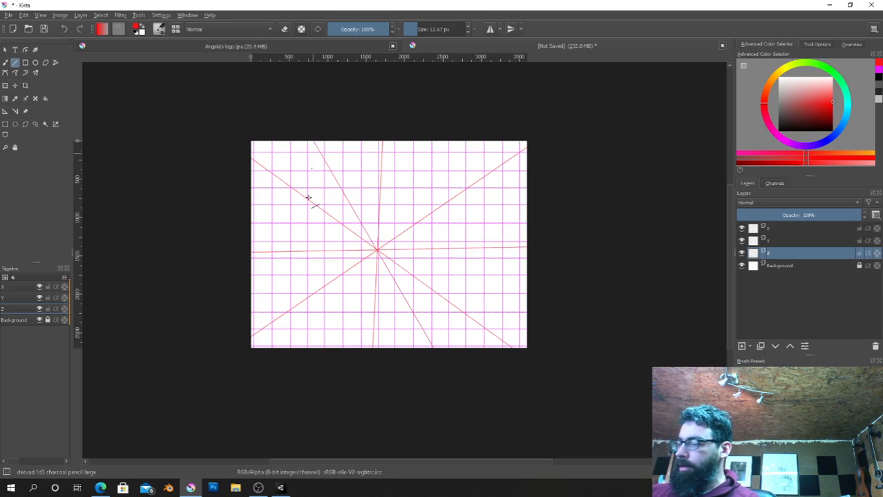
{"action": "mouse_move", "coordinate": [236, 433]}
{"action": "left_mouse_down"}
{"action": "mouse_move", "coordinate": [453, 134]}
{"action": "mouse_move", "coordinate": [485, 111]}
{"action": "left_mouse_up"}
{"action": "left_click_drag", "start_coordinate": [142, 352], "coordinate": [535, 182]}
{"action": "left_click_drag", "start_coordinate": [164, 201], "coordinate": [580, 297]}
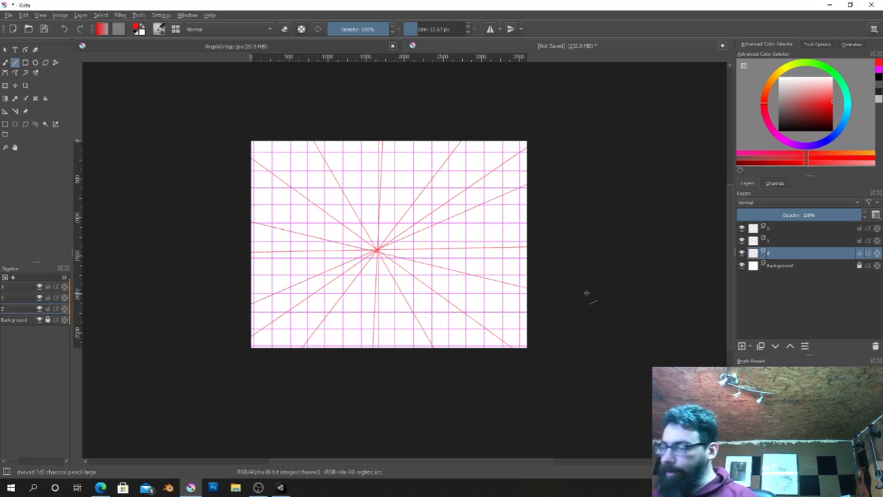
Redraw the shallow descending red line through the vanishing point on layer Z and hide that layer
{"action": "left_click_drag", "start_coordinate": [227, 209], "coordinate": [610, 312]}
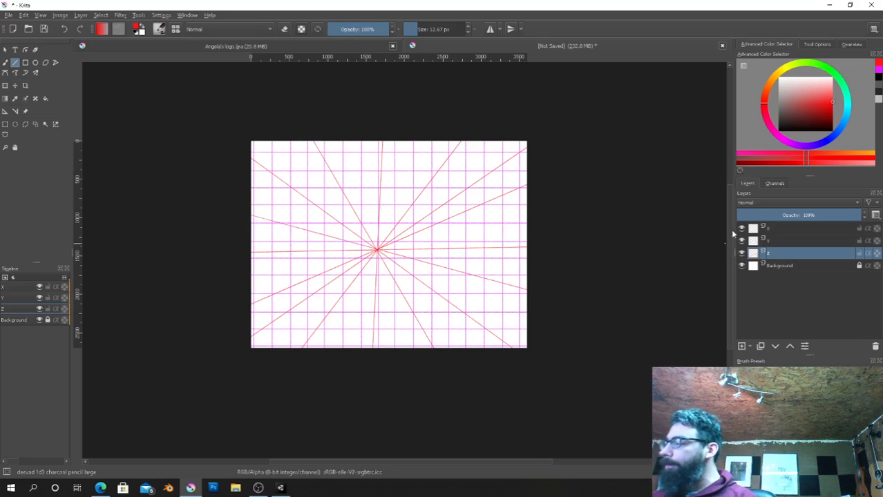
{"action": "left_click", "coordinate": [741, 253]}
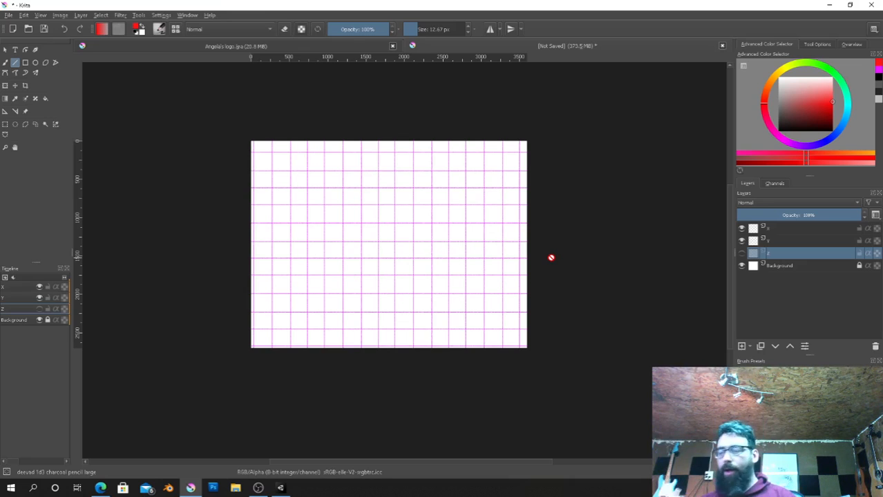
{"action": "left_click", "coordinate": [742, 254]}
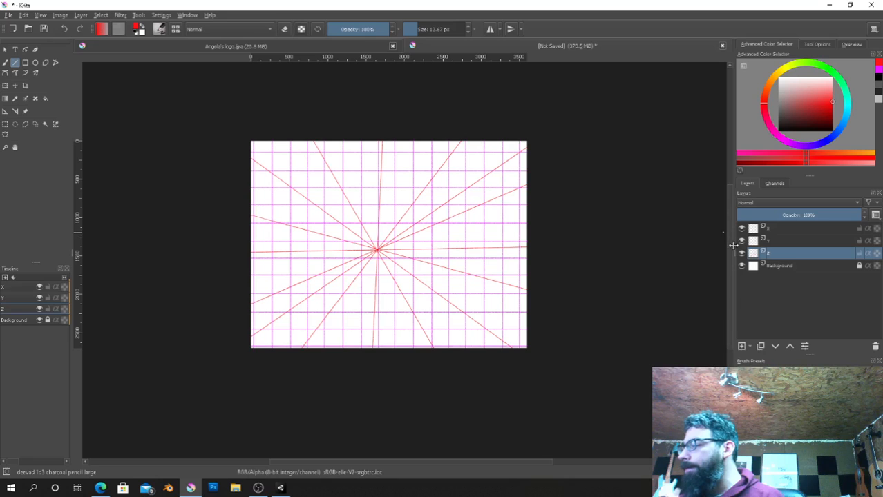
{"action": "left_click", "coordinate": [742, 254]}
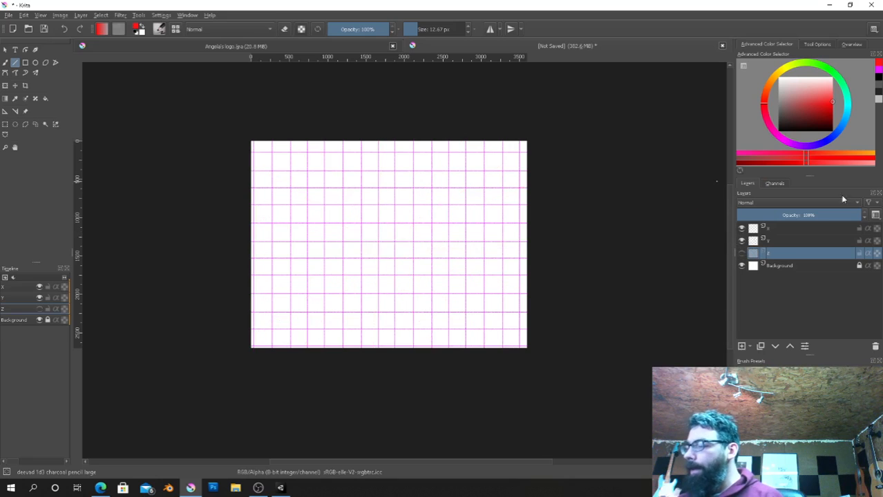
Apply a Perspective transform to layer Y, narrowing its upper end so the vertical lines converge slightly upward, and recentre it over the canvas
{"action": "left_click", "coordinate": [788, 239]}
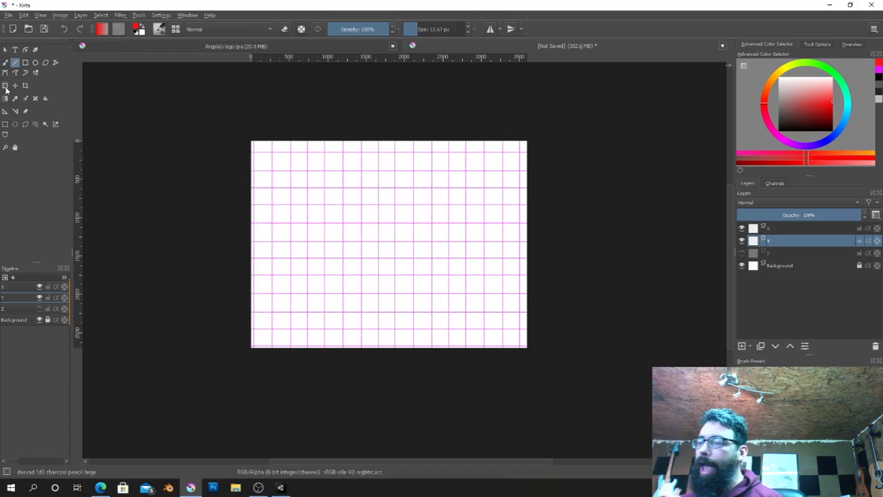
{"action": "key", "text": "ctrl+t"}
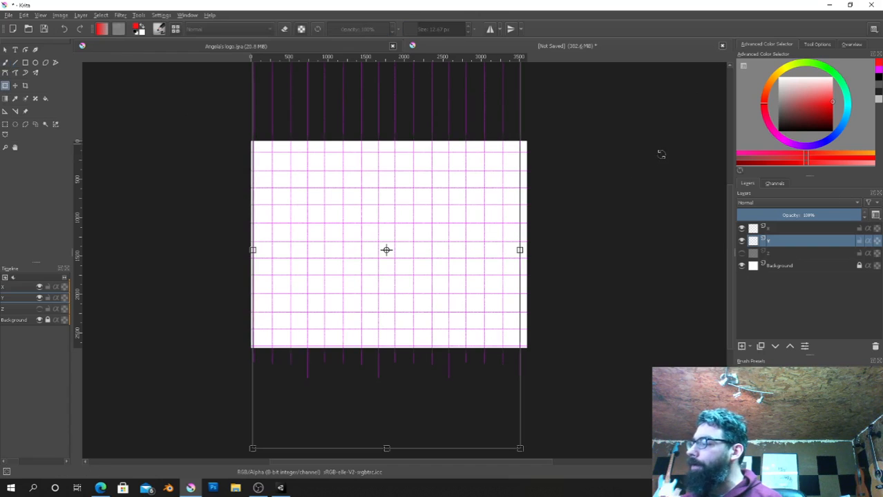
{"action": "left_click_drag", "start_coordinate": [393, 199], "coordinate": [392, 253]}
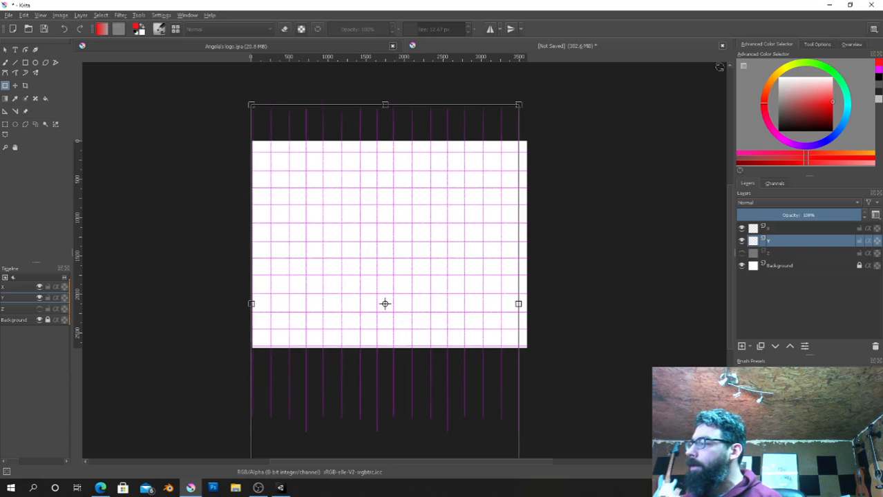
{"action": "left_click", "coordinate": [815, 44]}
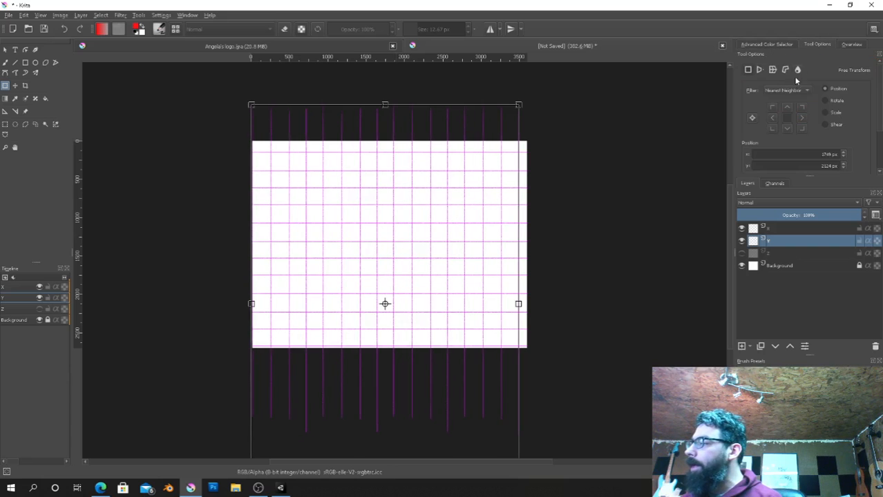
{"action": "left_click", "coordinate": [759, 71]}
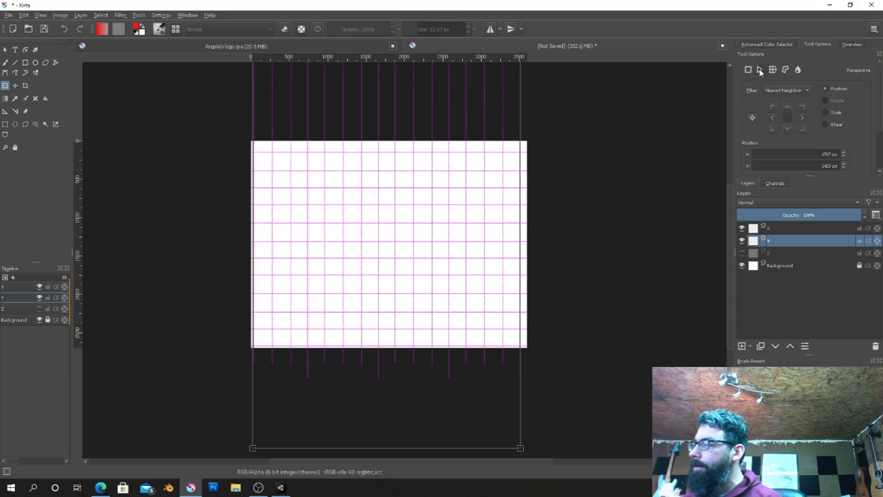
{"action": "left_click_drag", "start_coordinate": [402, 164], "coordinate": [414, 239]}
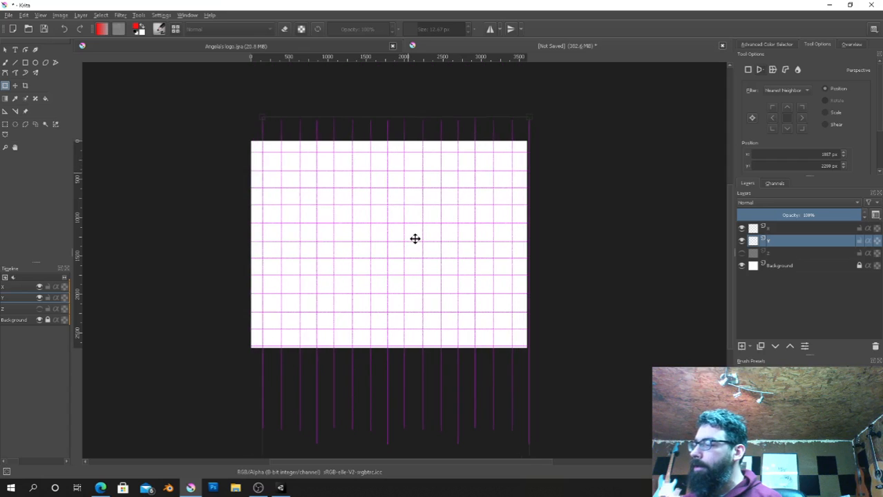
{"action": "left_click_drag", "start_coordinate": [530, 117], "coordinate": [516, 116]}
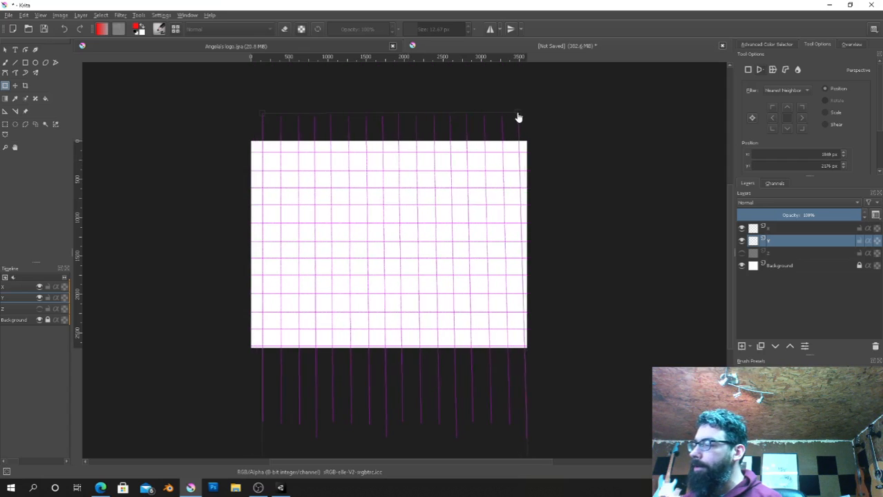
{"action": "left_click_drag", "start_coordinate": [264, 119], "coordinate": [273, 117]}
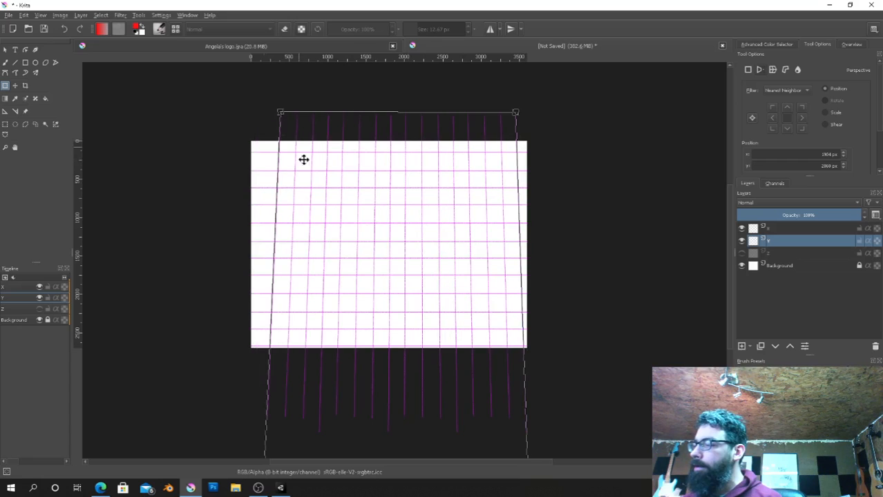
{"action": "left_click_drag", "start_coordinate": [404, 255], "coordinate": [396, 250]}
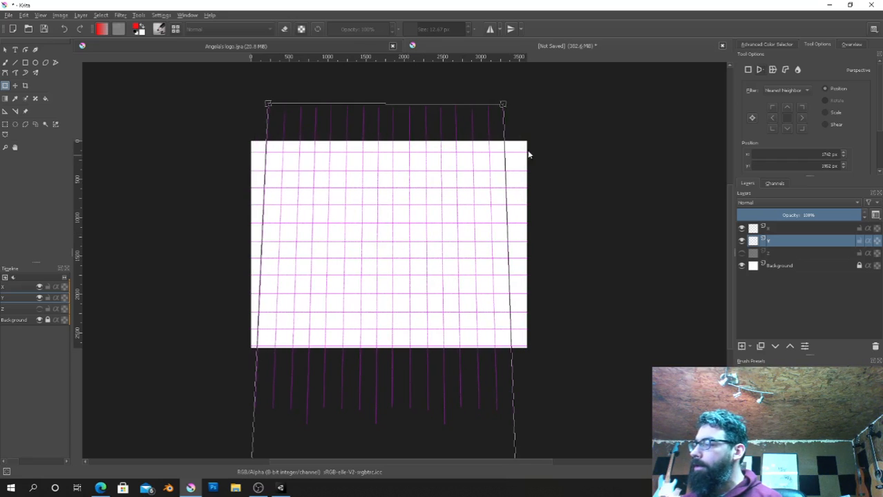
{"action": "key", "text": "Return"}
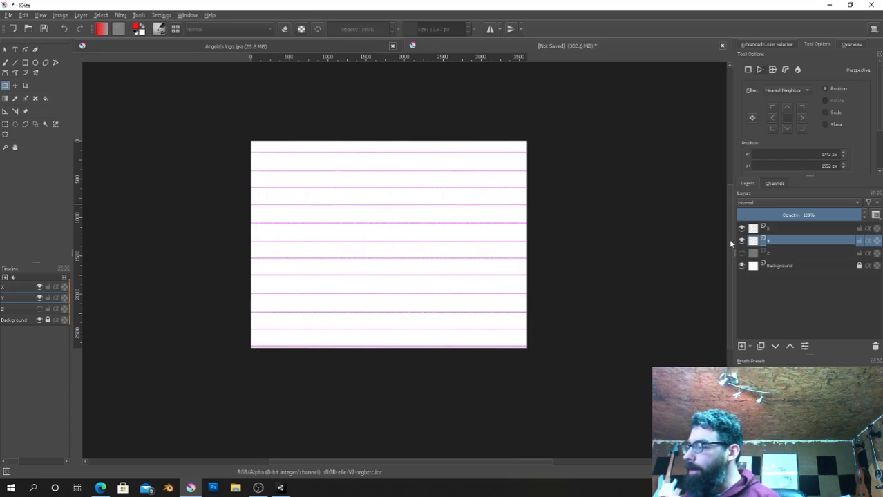
Apply a Perspective transform to layer X so its horizontal lines converge slightly toward the right, and shift them slightly left over the canvas
{"action": "left_click", "coordinate": [775, 228]}
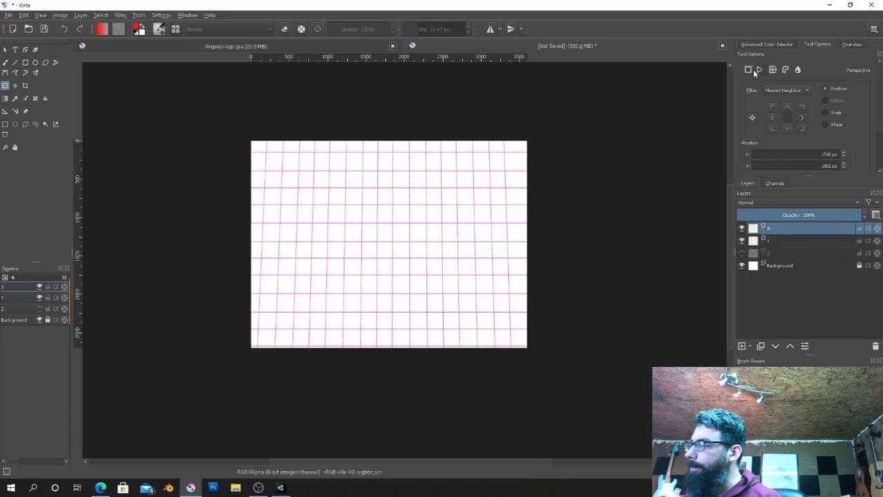
{"action": "left_click", "coordinate": [458, 153]}
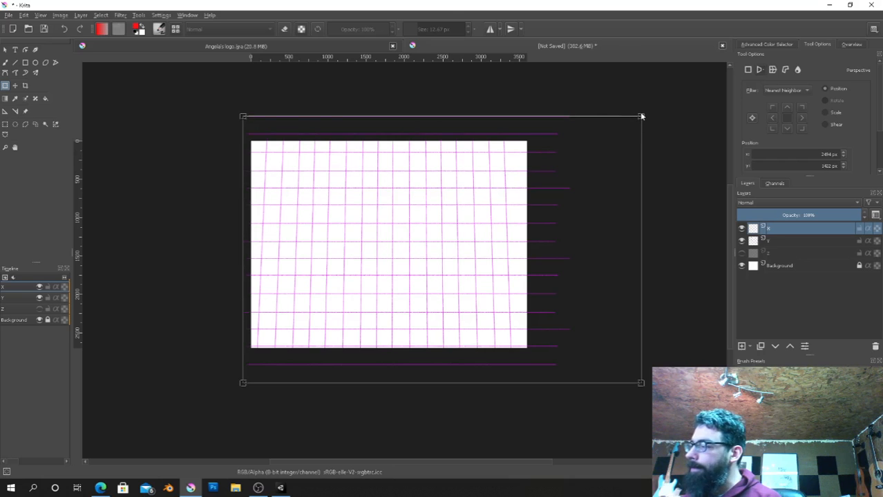
{"action": "left_click_drag", "start_coordinate": [640, 120], "coordinate": [640, 136]}
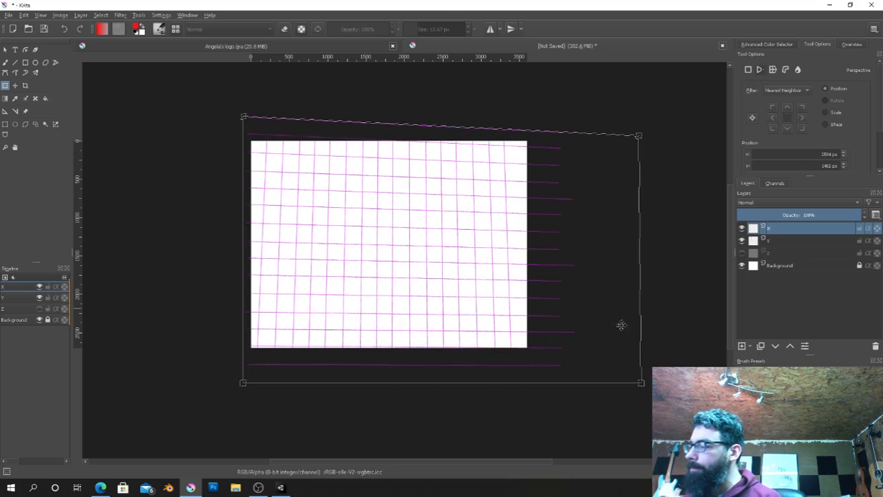
{"action": "left_click_drag", "start_coordinate": [642, 384], "coordinate": [642, 361]}
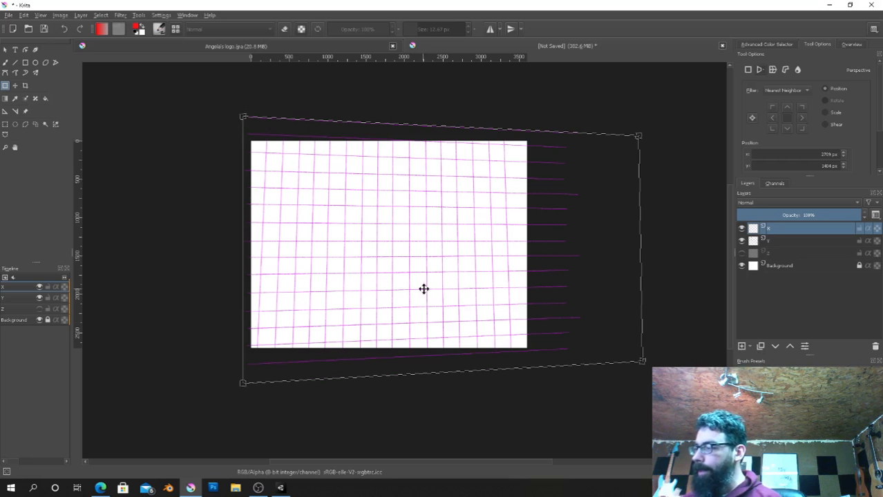
{"action": "left_click_drag", "start_coordinate": [423, 289], "coordinate": [405, 286]}
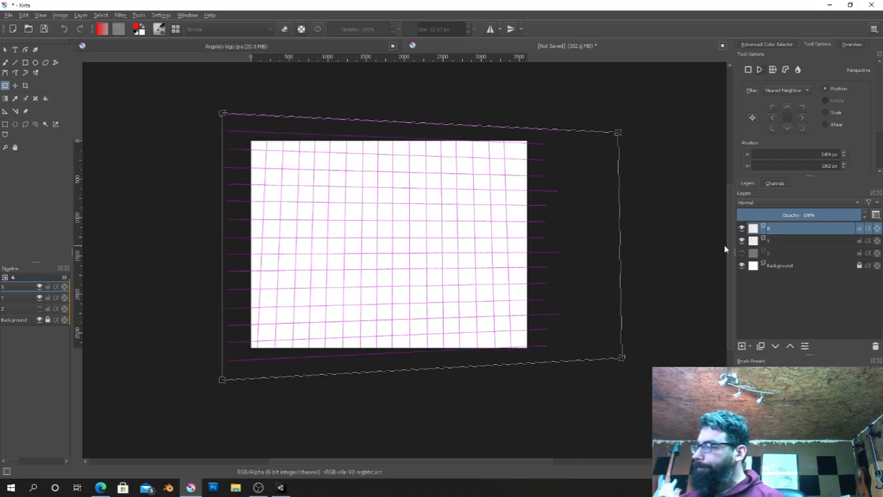
{"action": "key", "text": "Return"}
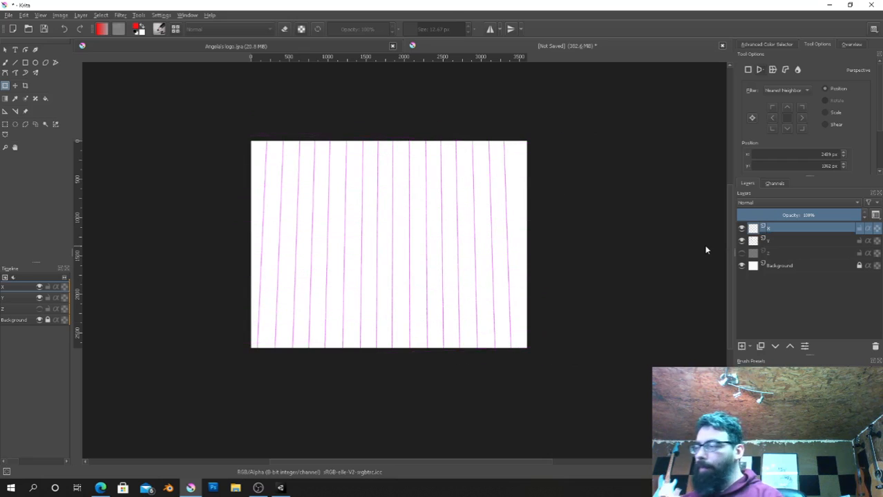
Show layer Z again and move its red converging lines up and to the left on the canvas
{"action": "left_click", "coordinate": [741, 254]}
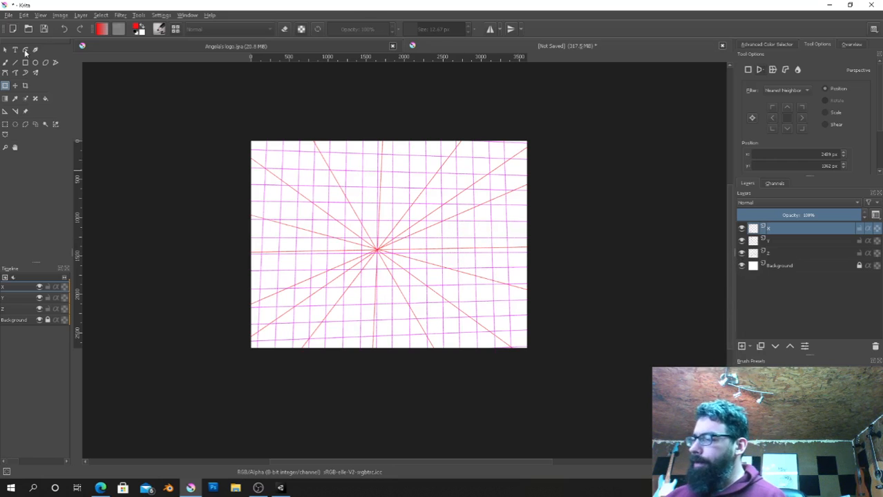
{"action": "left_click", "coordinate": [5, 62]}
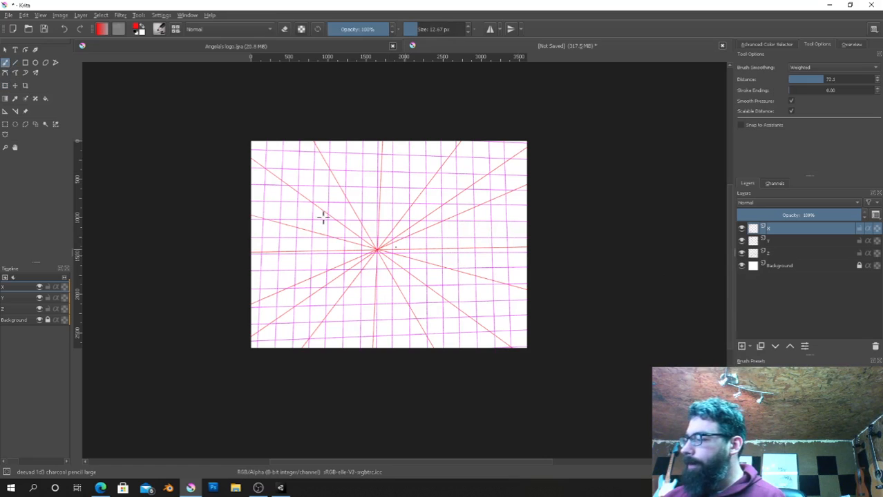
{"action": "left_click", "coordinate": [15, 85]}
{"action": "mouse_move", "coordinate": [394, 253]}
{"action": "left_mouse_down"}
{"action": "mouse_move", "coordinate": [388, 247]}
{"action": "mouse_move", "coordinate": [402, 251]}
{"action": "mouse_move", "coordinate": [428, 233]}
{"action": "mouse_move", "coordinate": [406, 220]}
{"action": "mouse_move", "coordinate": [400, 229]}
{"action": "mouse_move", "coordinate": [465, 225]}
{"action": "mouse_move", "coordinate": [505, 262]}
{"action": "mouse_move", "coordinate": [425, 236]}
{"action": "mouse_move", "coordinate": [370, 261]}
{"action": "mouse_move", "coordinate": [398, 259]}
{"action": "mouse_move", "coordinate": [400, 242]}
{"action": "left_mouse_up"}
{"action": "left_click", "coordinate": [767, 253]}
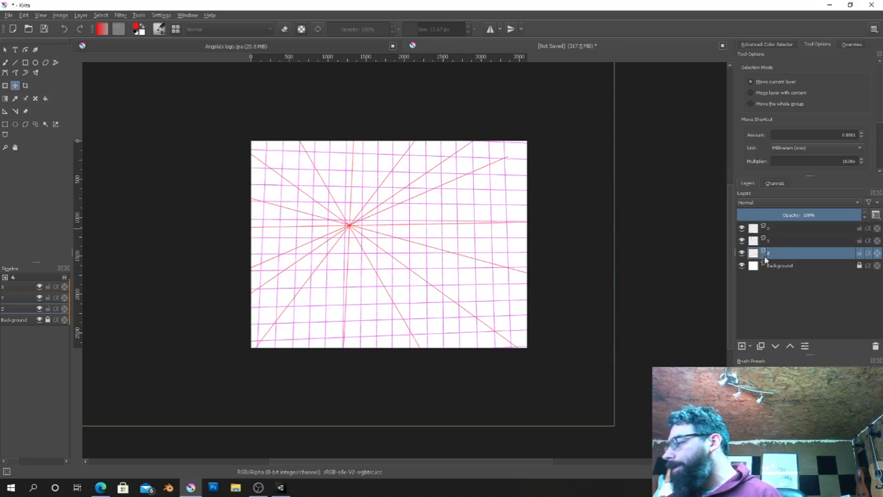
Group the X, Y and Z layers together with Quick Group
{"action": "left_click", "coordinate": [774, 232], "text": "shift"}
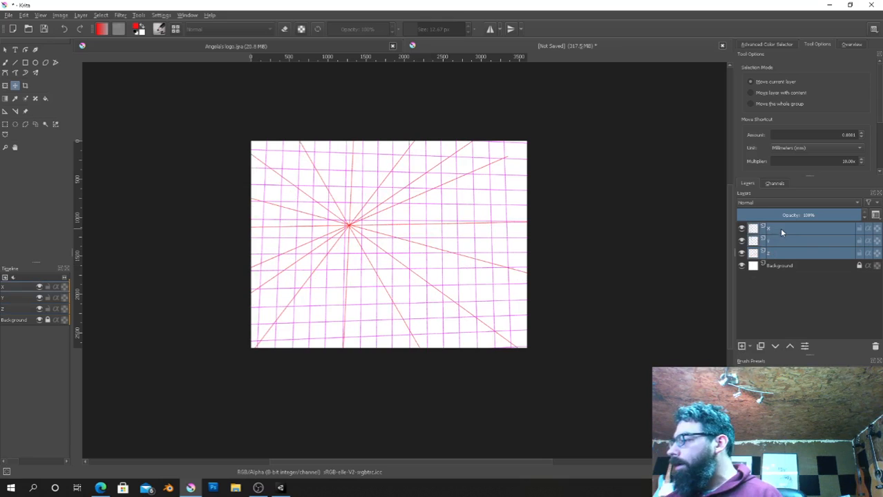
{"action": "right_click", "coordinate": [779, 228]}
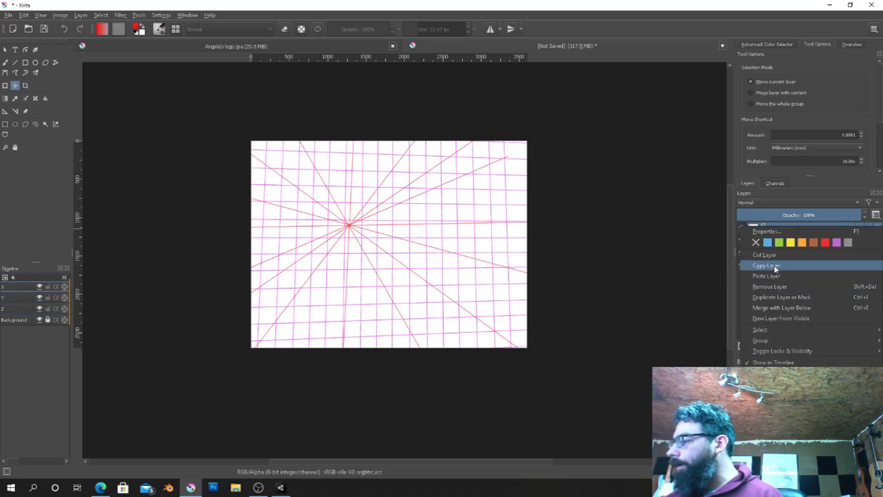
{"action": "mouse_move", "coordinate": [778, 329]}
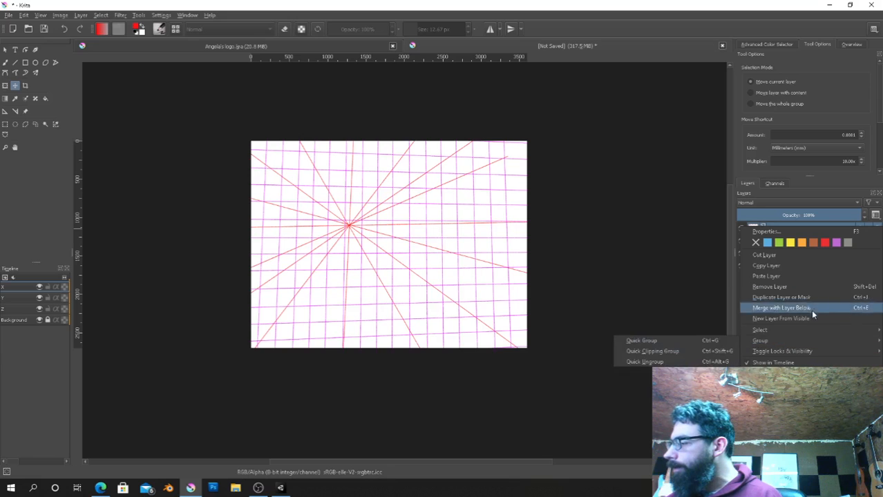
{"action": "left_click", "coordinate": [699, 336]}
{"action": "key", "text": "ctrl+g"}
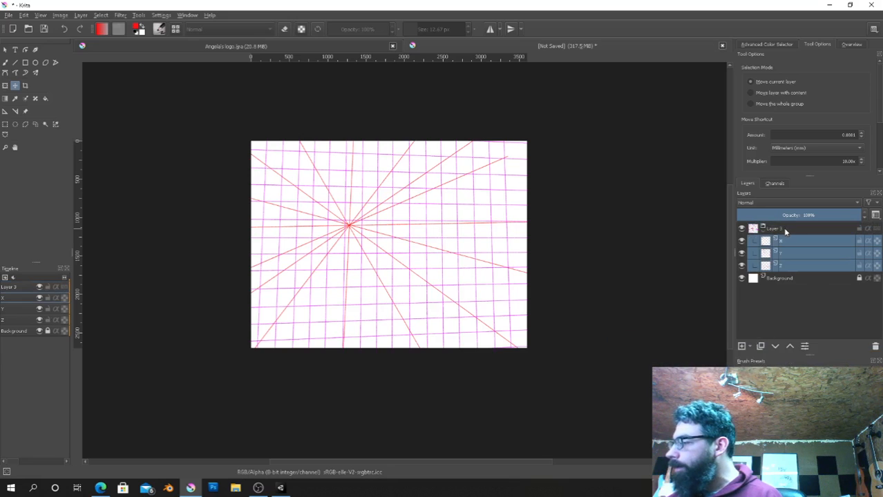
Rename the new layer group to Grid and lower its opacity to about 43%
{"action": "double_click", "coordinate": [775, 229]}
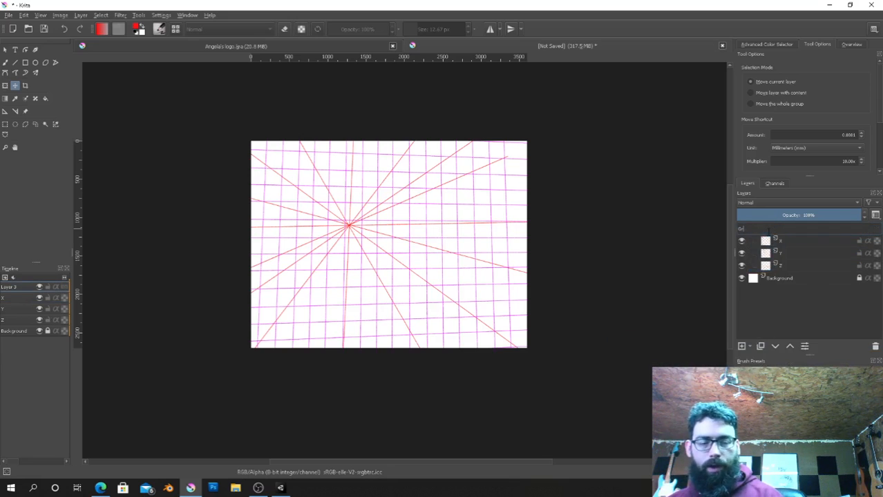
{"action": "type", "text": "Grid"}
{"action": "key", "text": "Return"}
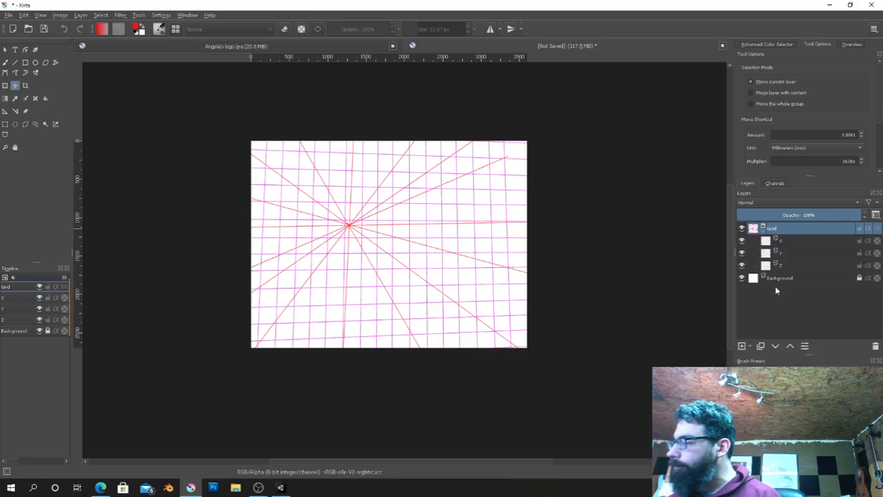
{"action": "mouse_move", "coordinate": [808, 216]}
{"action": "left_mouse_down"}
{"action": "mouse_move", "coordinate": [783, 215]}
{"action": "mouse_move", "coordinate": [798, 216]}
{"action": "left_mouse_up"}
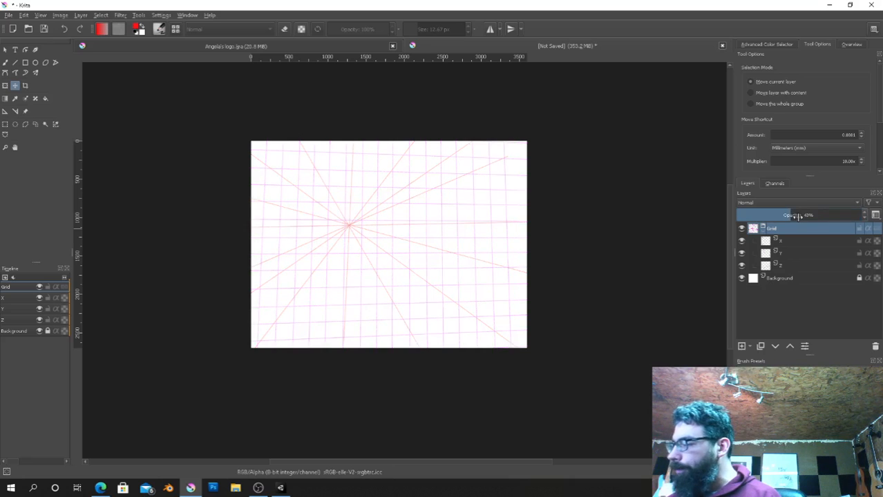
Add a new paint layer above X inside the Grid group and set up the Freehand Brush with black
{"action": "left_click", "coordinate": [741, 346]}
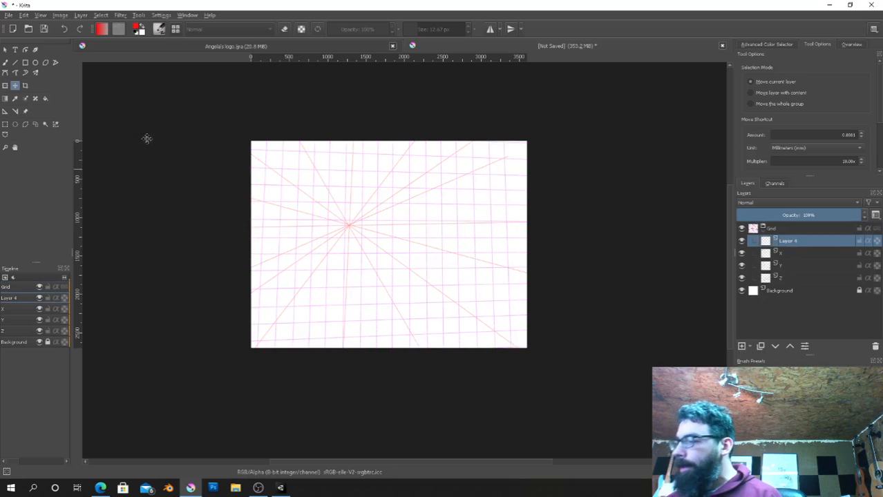
{"action": "left_click", "coordinate": [5, 63]}
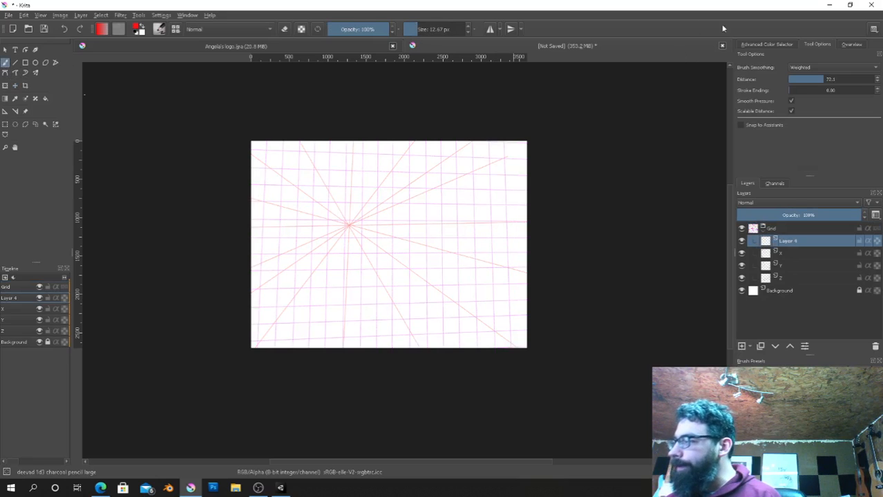
{"action": "left_click", "coordinate": [767, 44]}
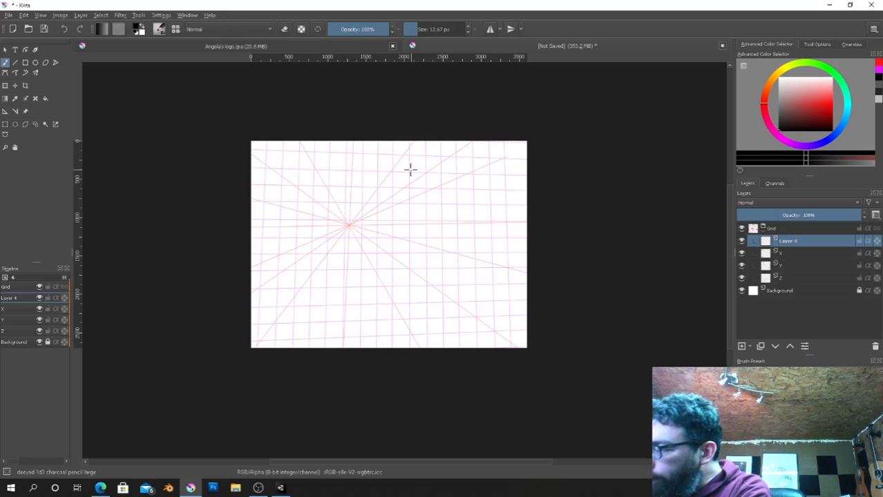
Sketch a box-shaped building in perspective to the right of the vanishing point, with a front face and a receding side wall
{"action": "left_click_drag", "start_coordinate": [409, 172], "coordinate": [410, 252]}
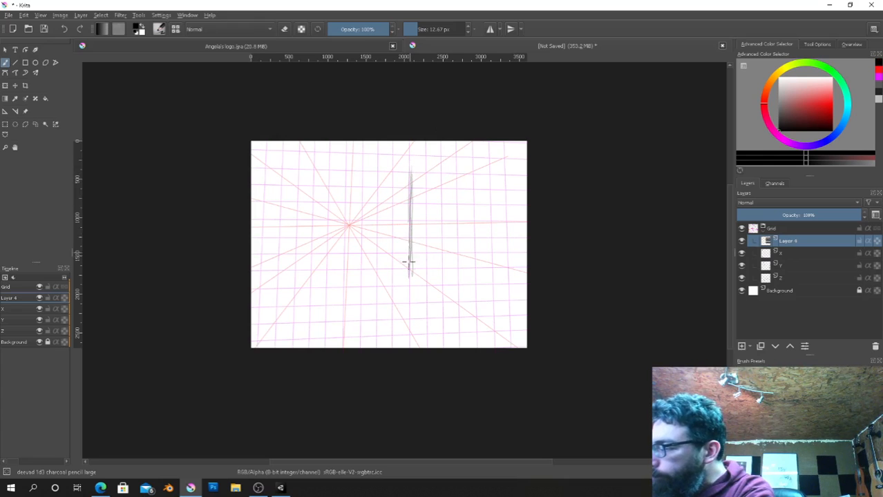
{"action": "mouse_move", "coordinate": [411, 172]}
{"action": "left_mouse_down"}
{"action": "mouse_move", "coordinate": [502, 175]}
{"action": "mouse_move", "coordinate": [474, 173]}
{"action": "left_mouse_up"}
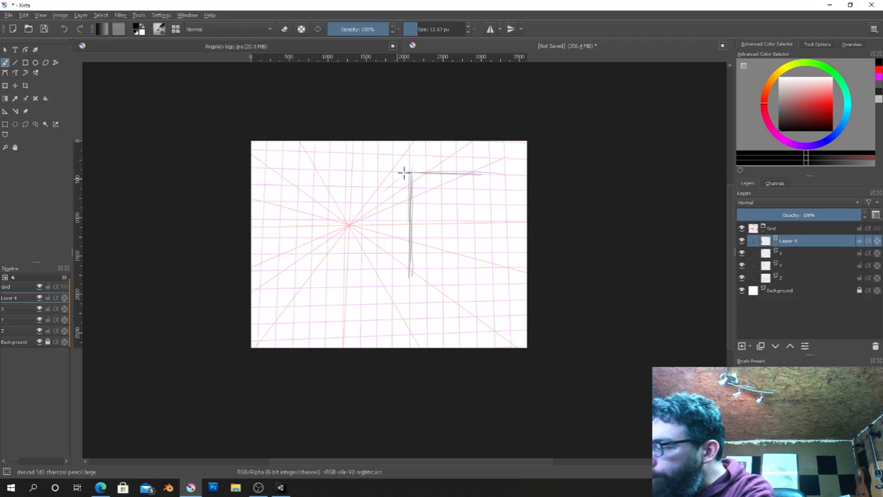
{"action": "mouse_move", "coordinate": [406, 173]}
{"action": "left_mouse_down"}
{"action": "mouse_move", "coordinate": [381, 195]}
{"action": "mouse_move", "coordinate": [380, 223]}
{"action": "left_mouse_up"}
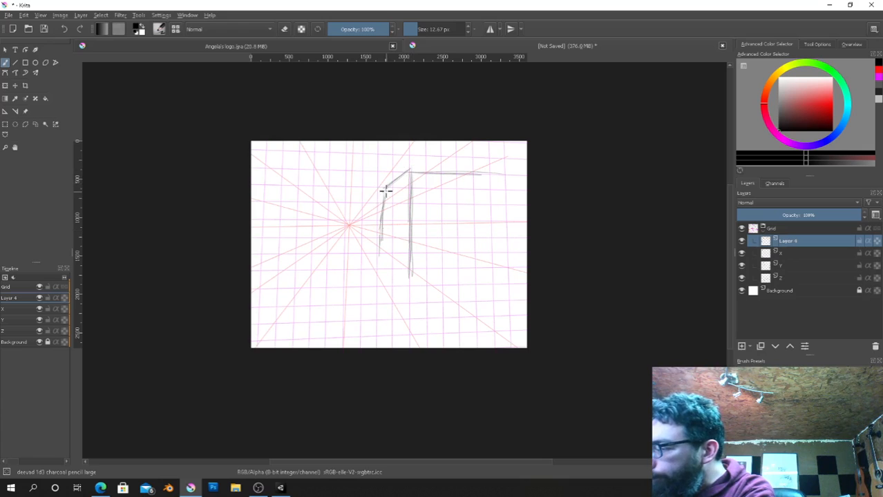
{"action": "mouse_move", "coordinate": [386, 191]}
{"action": "left_mouse_down"}
{"action": "mouse_move", "coordinate": [386, 271]}
{"action": "mouse_move", "coordinate": [400, 260]}
{"action": "mouse_move", "coordinate": [383, 268]}
{"action": "mouse_move", "coordinate": [407, 282]}
{"action": "mouse_move", "coordinate": [383, 271]}
{"action": "mouse_move", "coordinate": [405, 295]}
{"action": "left_mouse_up"}
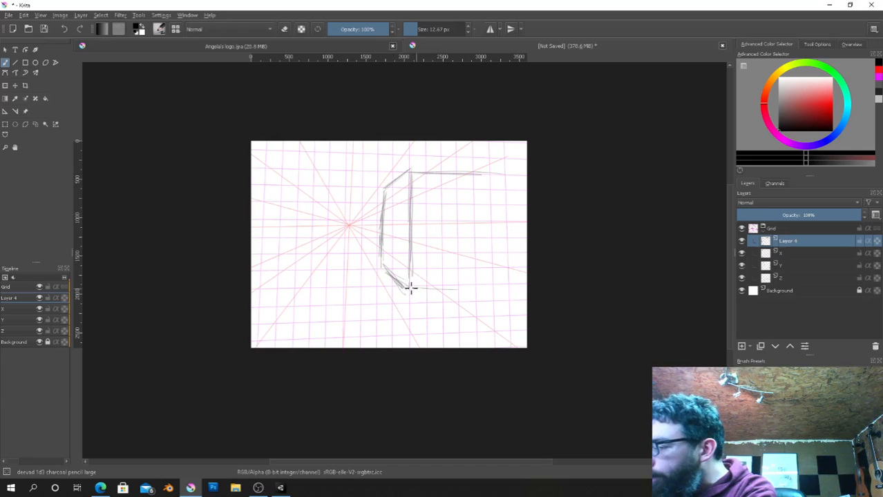
{"action": "left_click_drag", "start_coordinate": [409, 286], "coordinate": [499, 286]}
{"action": "left_click_drag", "start_coordinate": [481, 181], "coordinate": [481, 218]}
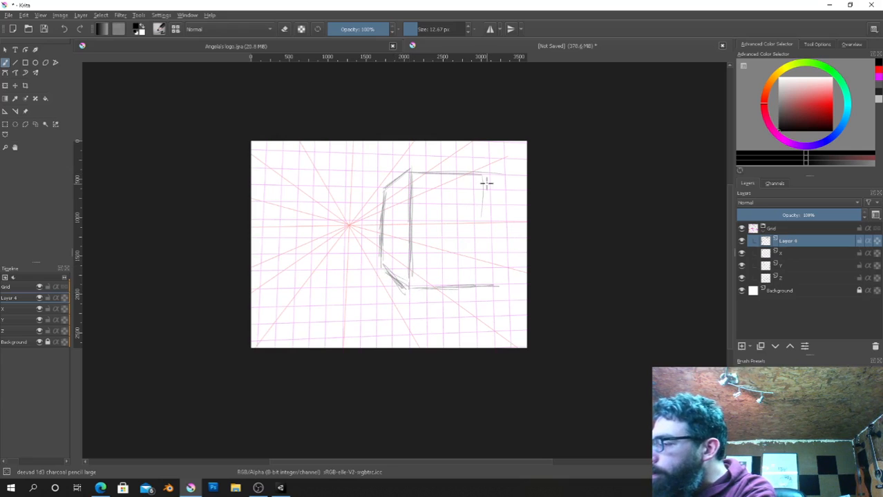
{"action": "left_click_drag", "start_coordinate": [481, 173], "coordinate": [484, 301]}
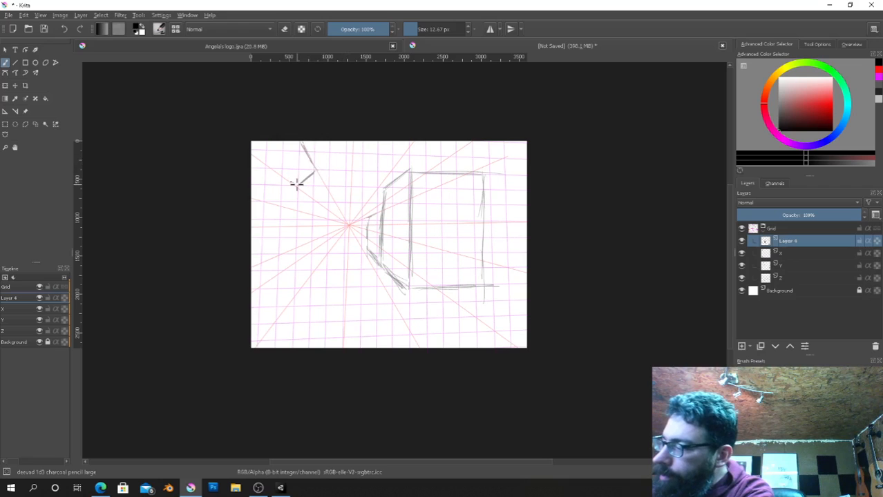
Outline a tilted four-sided shape in the upper-left corner of the canvas, following the converging grid lines
{"action": "left_click_drag", "start_coordinate": [259, 164], "coordinate": [308, 141]}
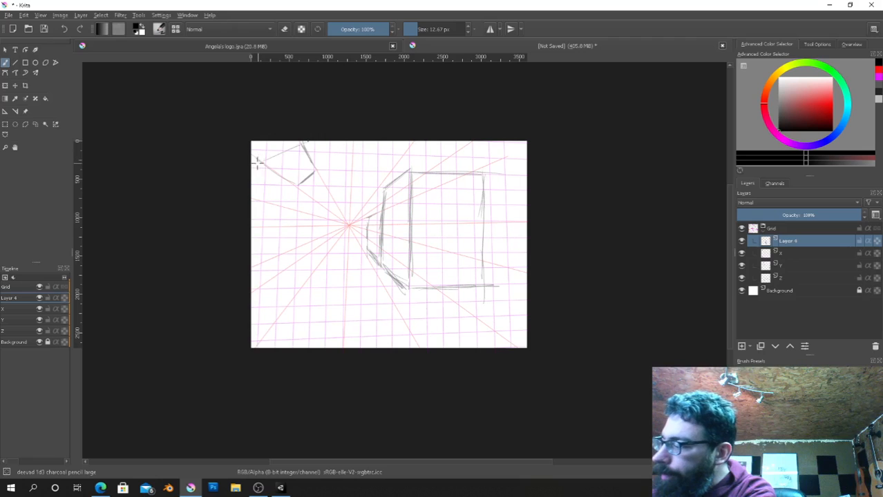
{"action": "left_click_drag", "start_coordinate": [258, 163], "coordinate": [304, 140]}
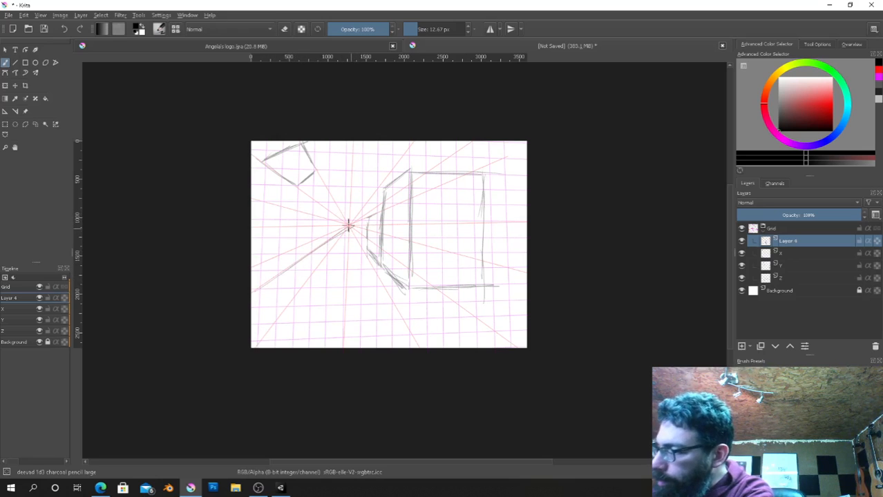
Sketch ground lines running from the vanishing point toward the lower canvas, plus two near-horizontal edges below the building
{"action": "left_click_drag", "start_coordinate": [349, 226], "coordinate": [380, 278]}
{"action": "left_click_drag", "start_coordinate": [268, 283], "coordinate": [254, 291]}
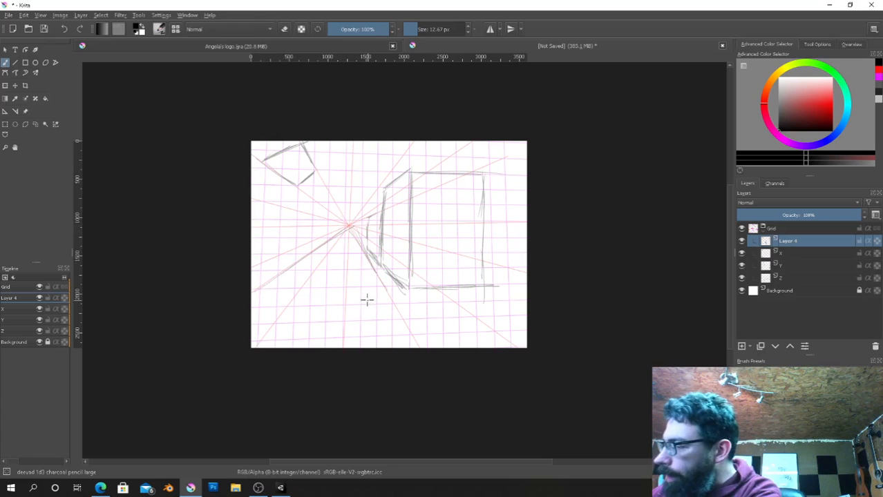
{"action": "left_click_drag", "start_coordinate": [382, 306], "coordinate": [518, 294]}
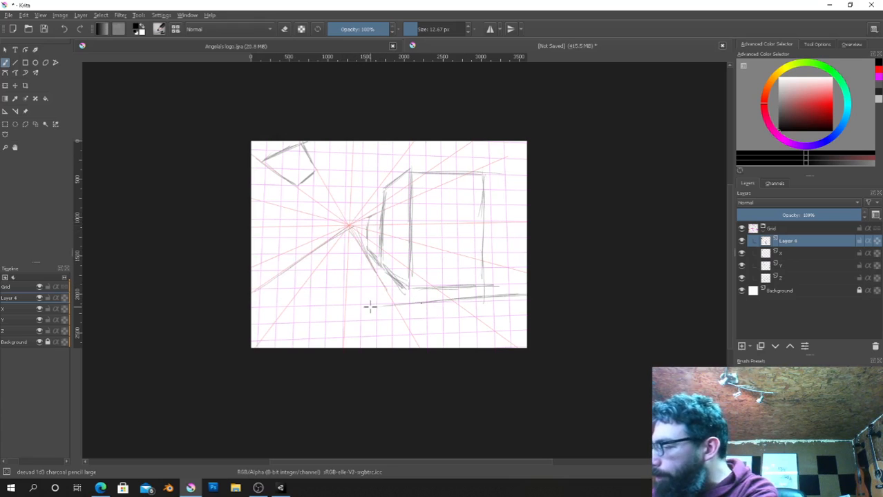
{"action": "left_click_drag", "start_coordinate": [394, 305], "coordinate": [527, 295]}
{"action": "left_click_drag", "start_coordinate": [419, 347], "coordinate": [546, 338]}
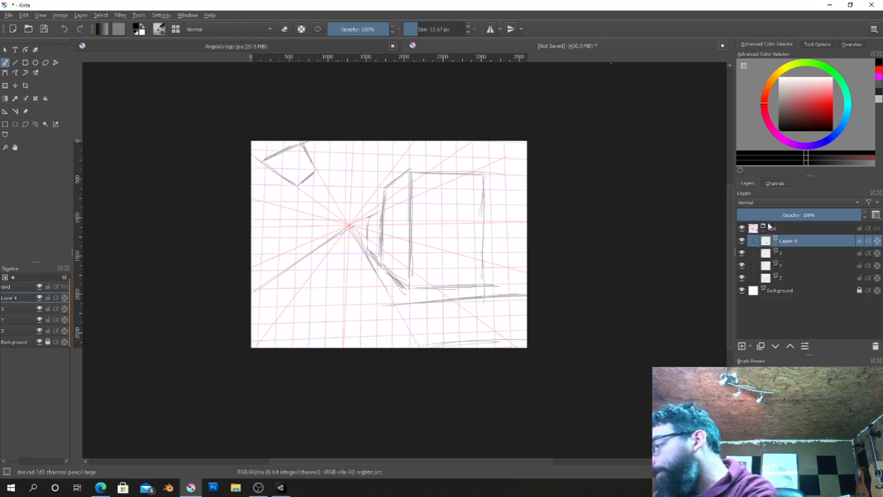
Move Layer 4 above and out of the Grid group and sketch receding vertical strokes beneath the wavy edge left of the vanishing point
{"action": "left_click", "coordinate": [789, 346]}
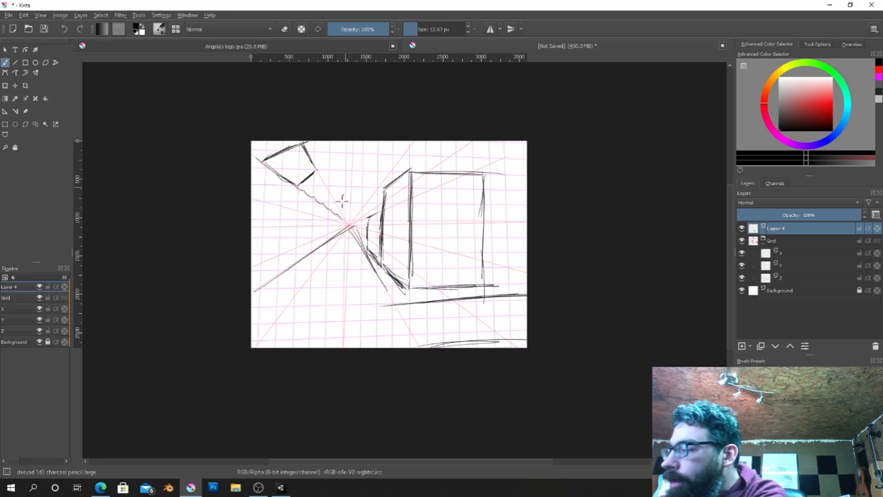
{"action": "mouse_move", "coordinate": [333, 218]}
{"action": "left_mouse_down"}
{"action": "mouse_move", "coordinate": [333, 236]}
{"action": "mouse_move", "coordinate": [313, 246]}
{"action": "left_mouse_up"}
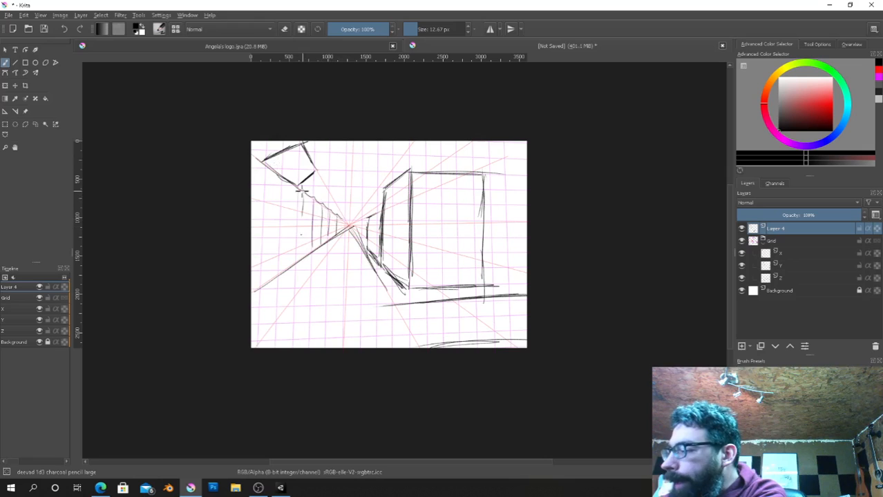
{"action": "left_click_drag", "start_coordinate": [298, 206], "coordinate": [298, 234]}
{"action": "left_click_drag", "start_coordinate": [292, 186], "coordinate": [293, 254]}
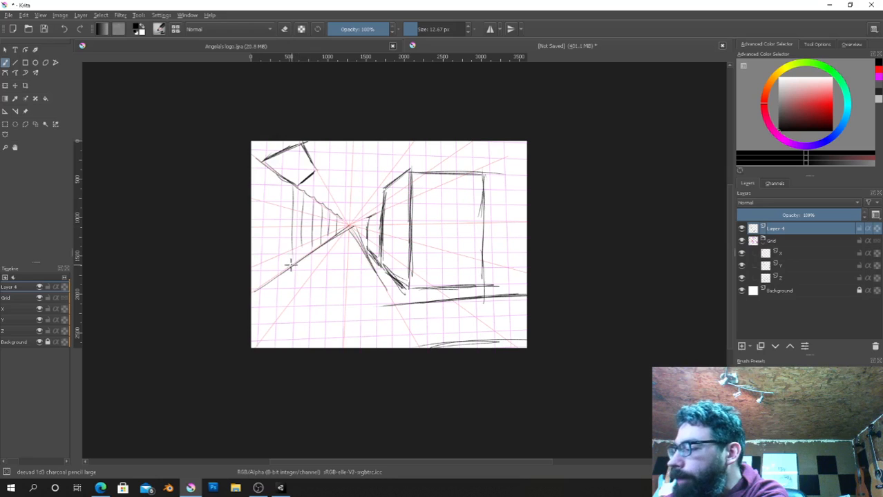
{"action": "mouse_move", "coordinate": [285, 268]}
{"action": "left_mouse_down"}
{"action": "mouse_move", "coordinate": [284, 202]}
{"action": "mouse_move", "coordinate": [274, 264]}
{"action": "left_mouse_up"}
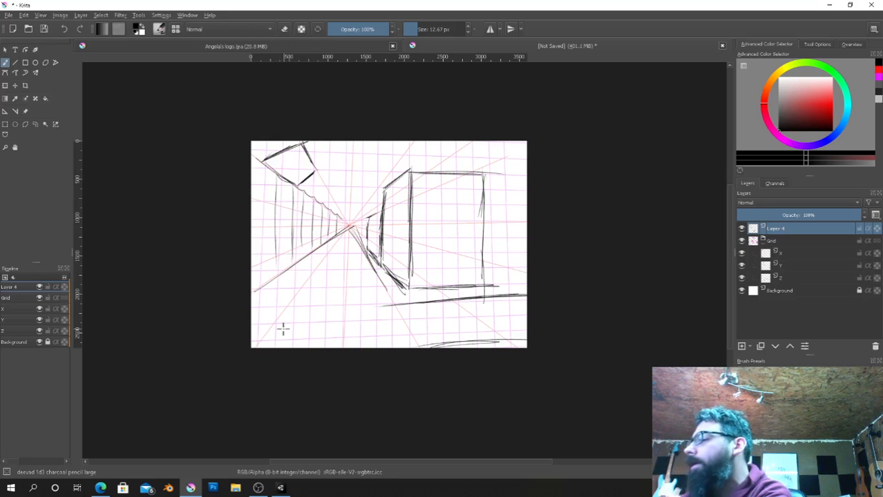